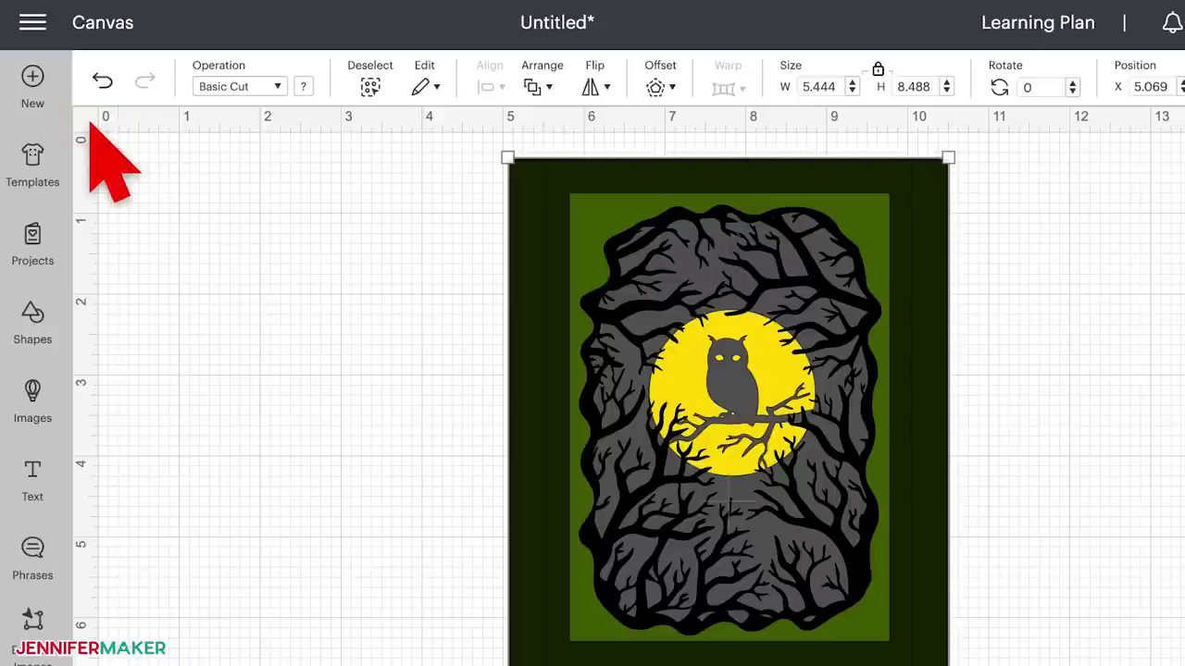
click(93, 124)
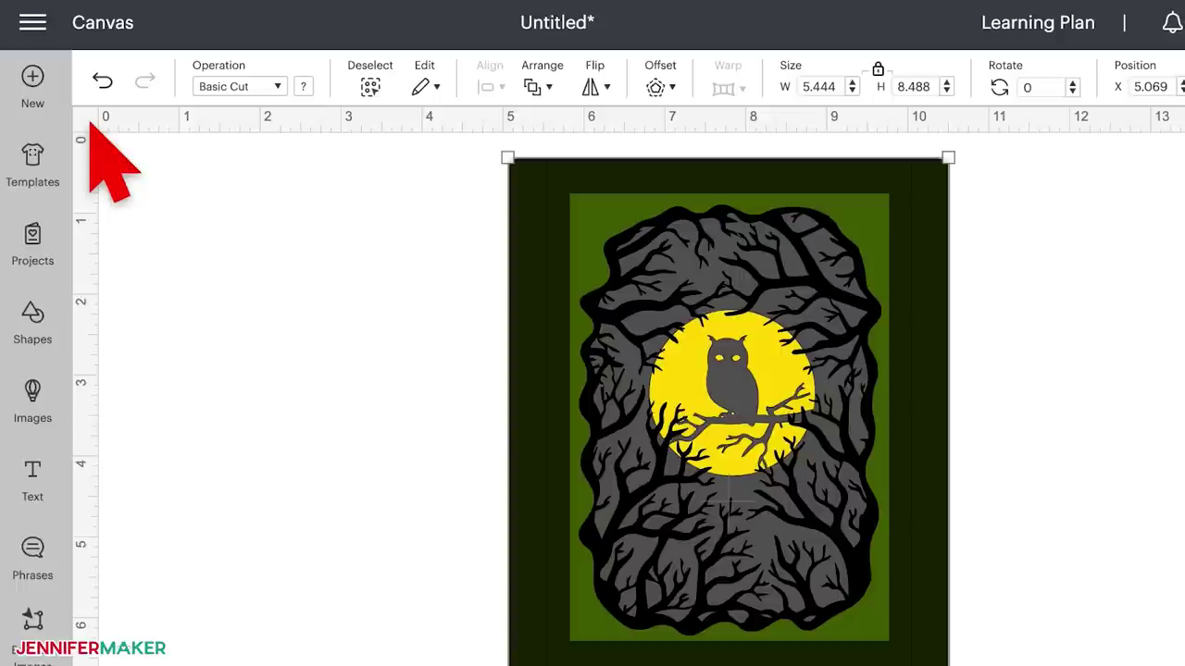
click(92, 124)
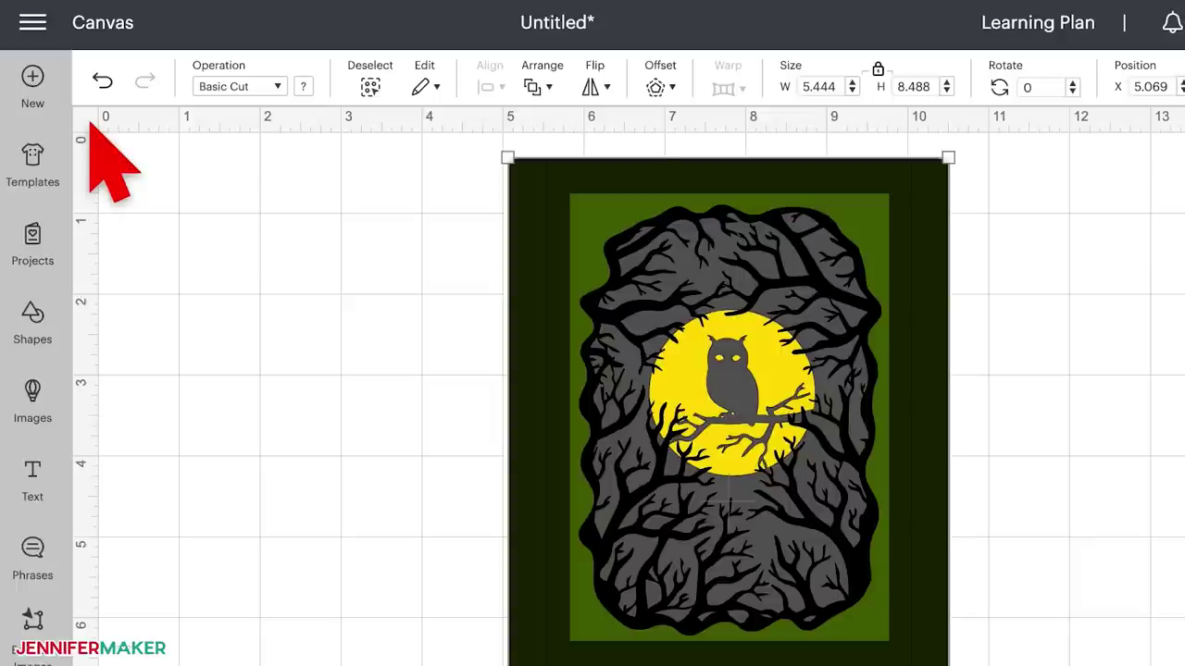
click(92, 124)
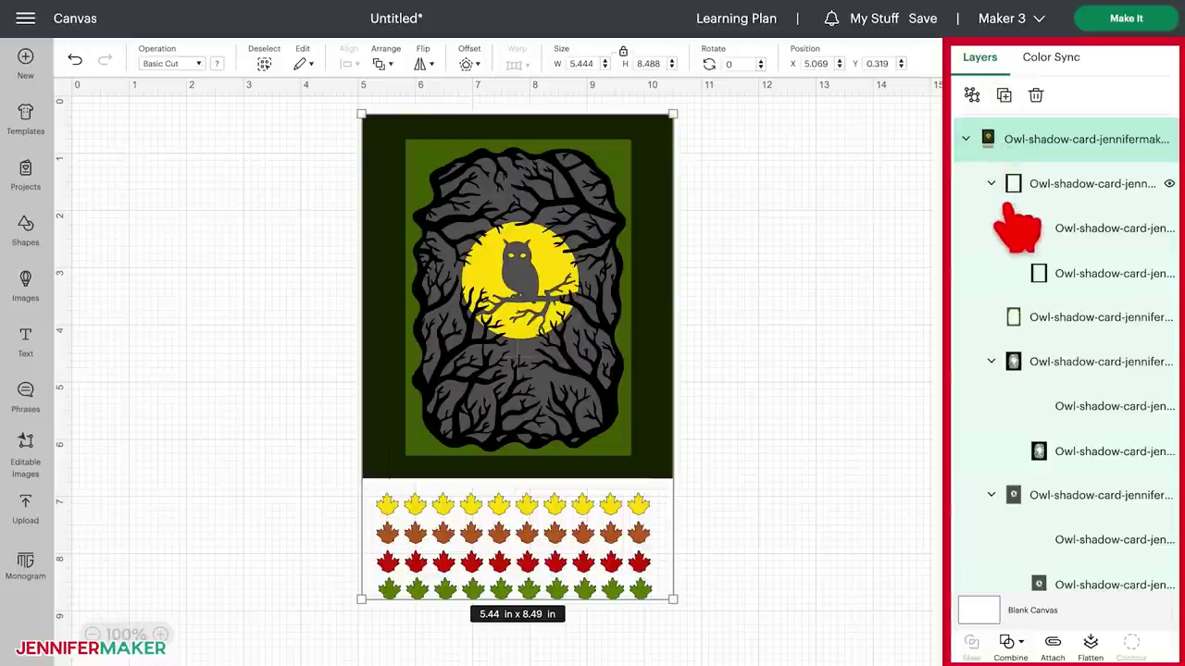
click(1056, 362)
scroll(1055, 463, down, 2)
click(1055, 478)
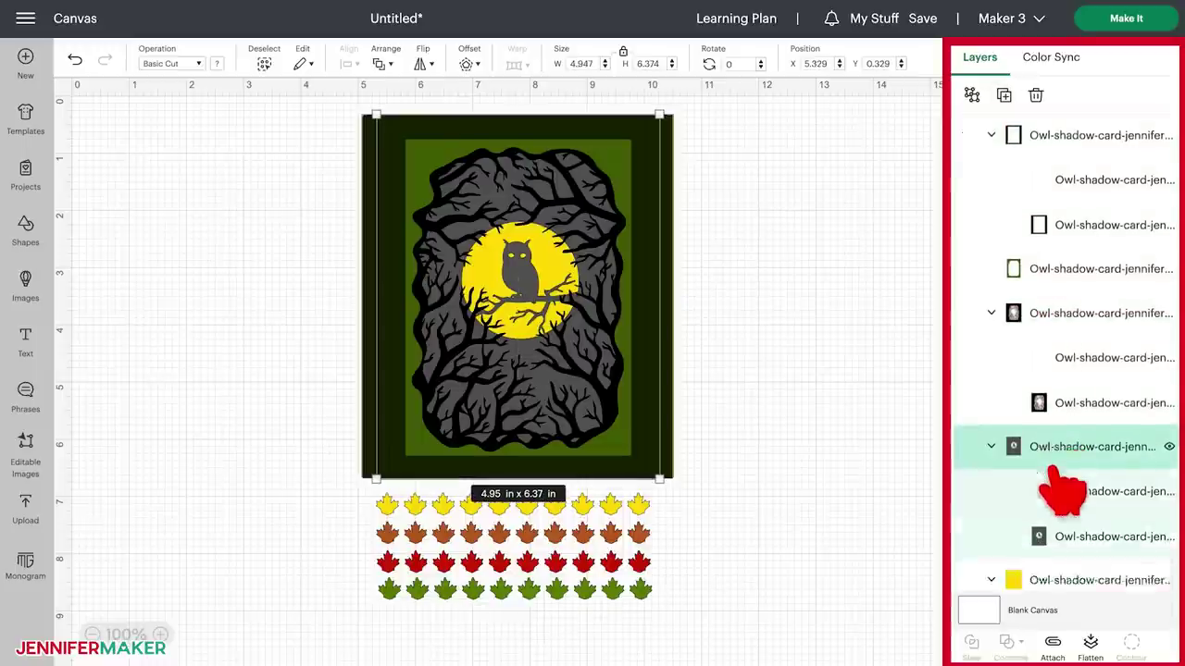
click(1060, 479)
scroll(1064, 445, up, 3)
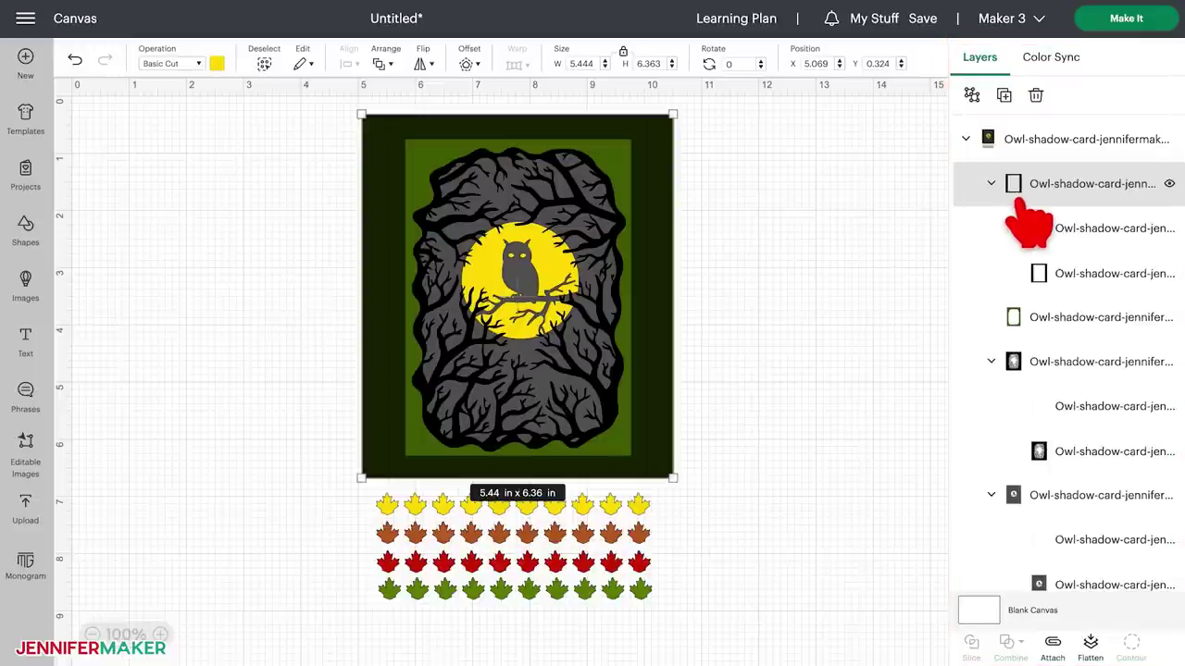
scroll(1027, 223, down, 3)
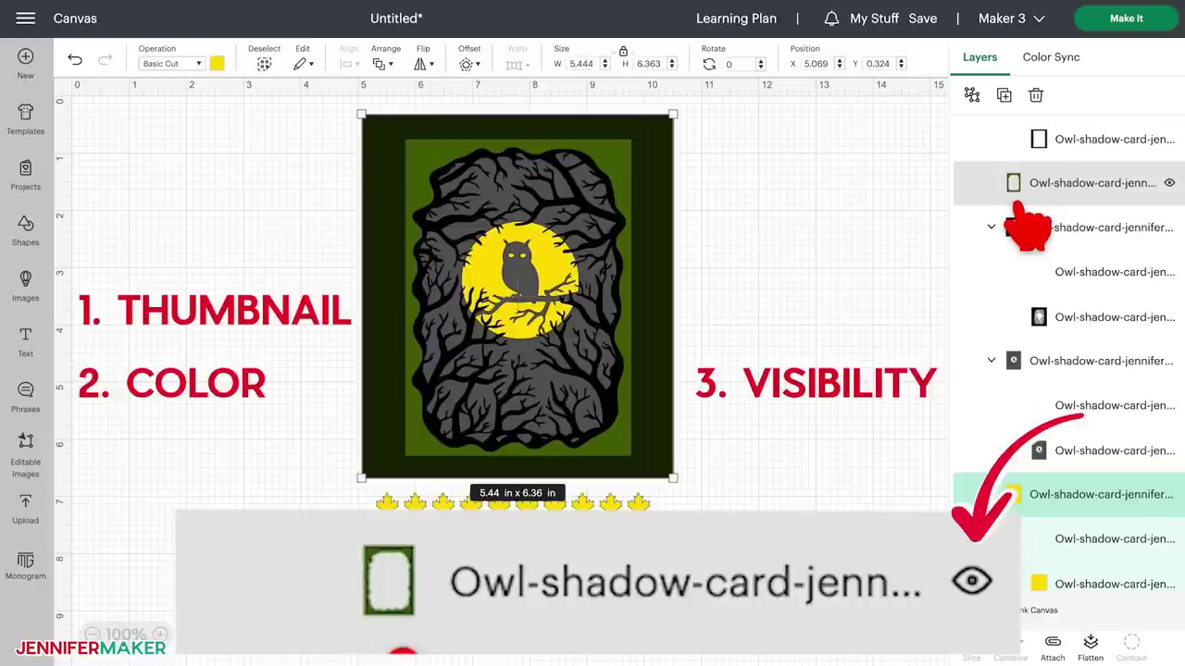
click(1016, 190)
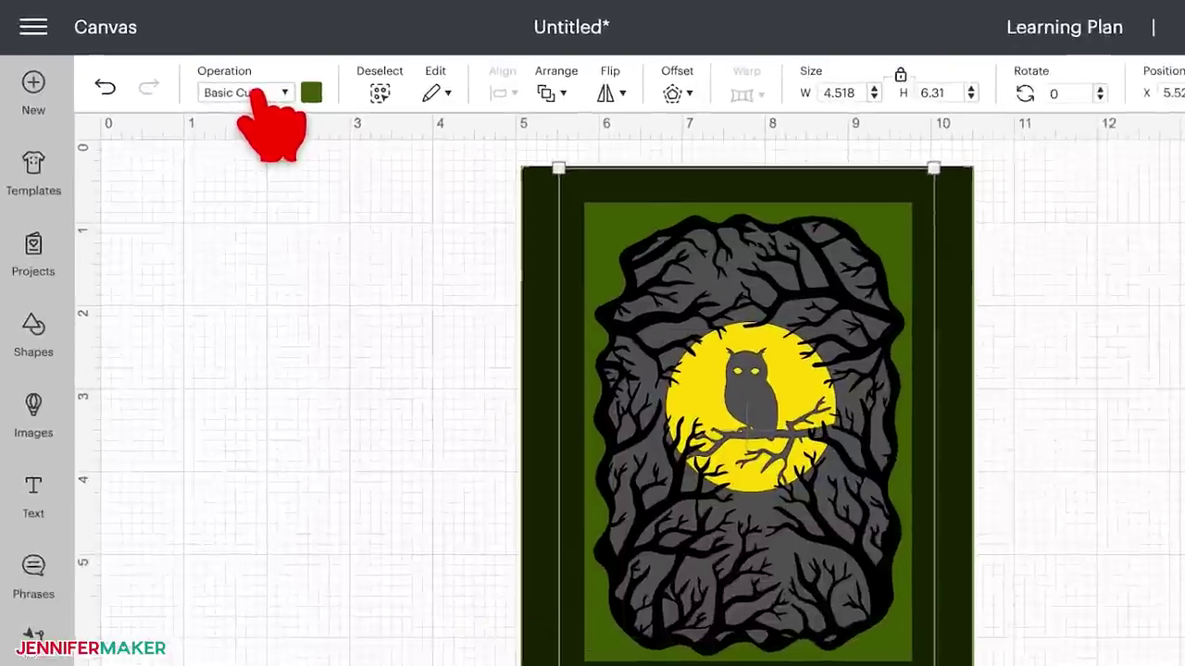
click(257, 93)
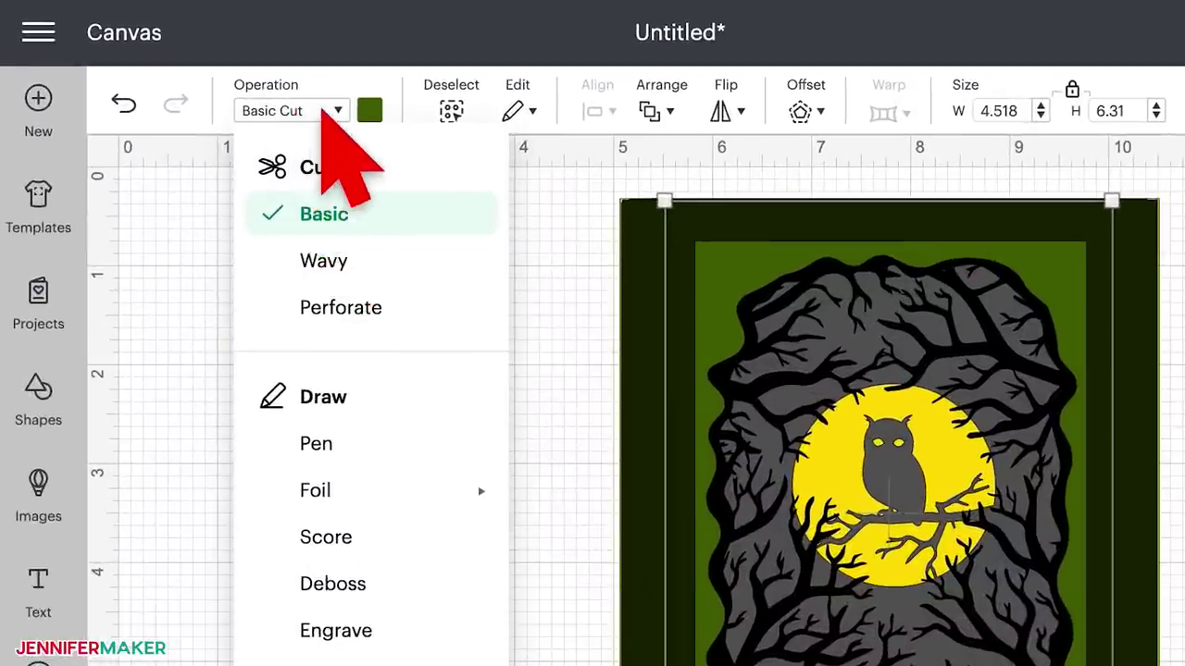
click(322, 115)
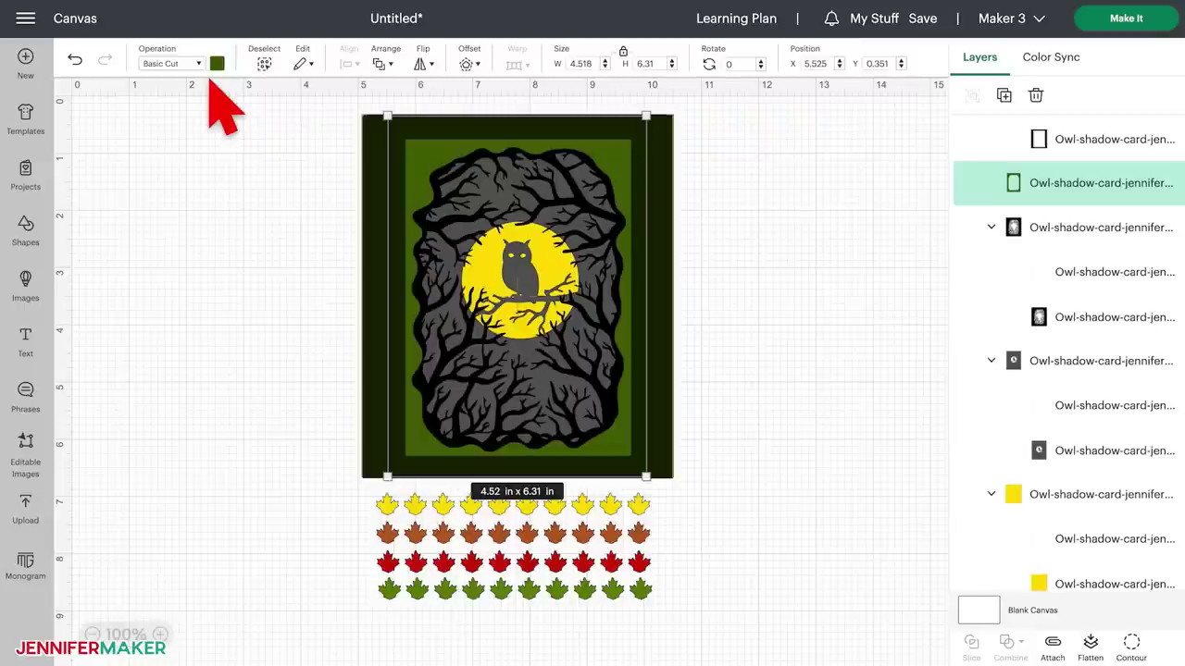
- Change the tree and frame groups' fold lines from Basic Cut to Score
scroll(1050, 421, up, 3)
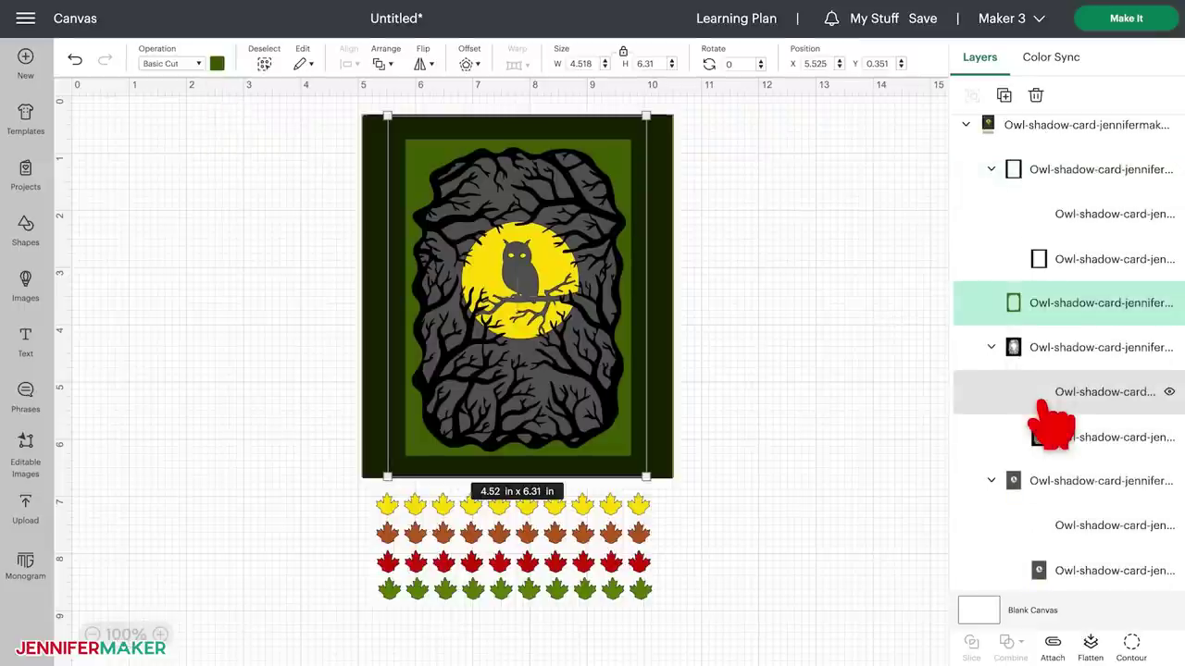
click(1044, 404)
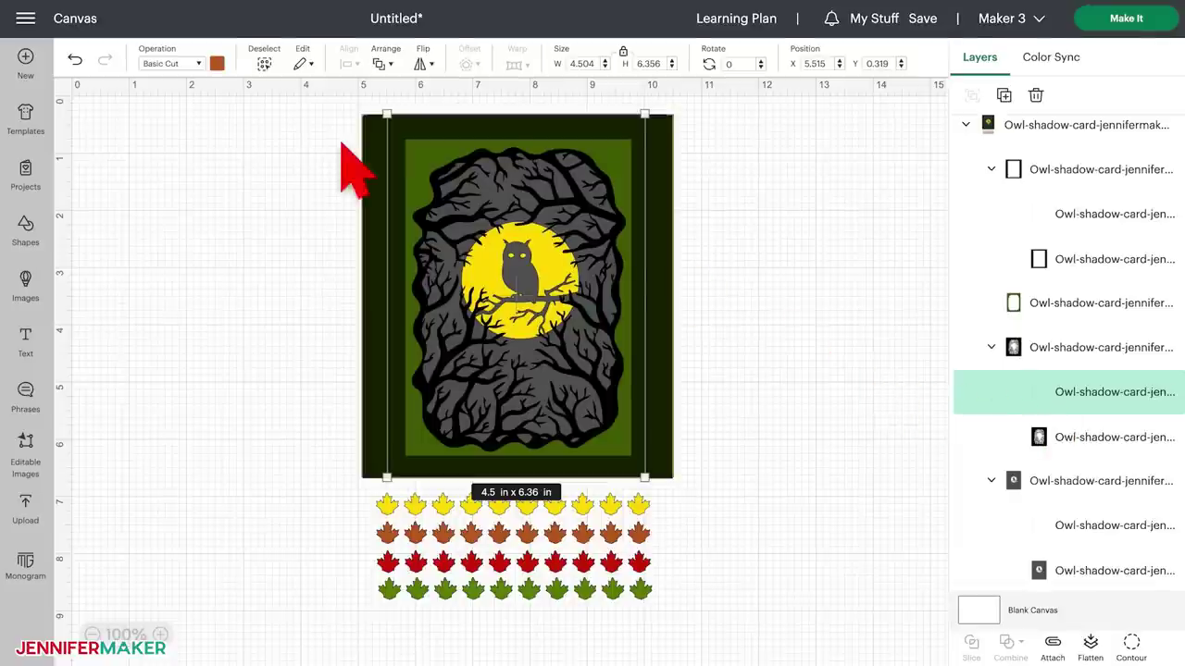
click(190, 63)
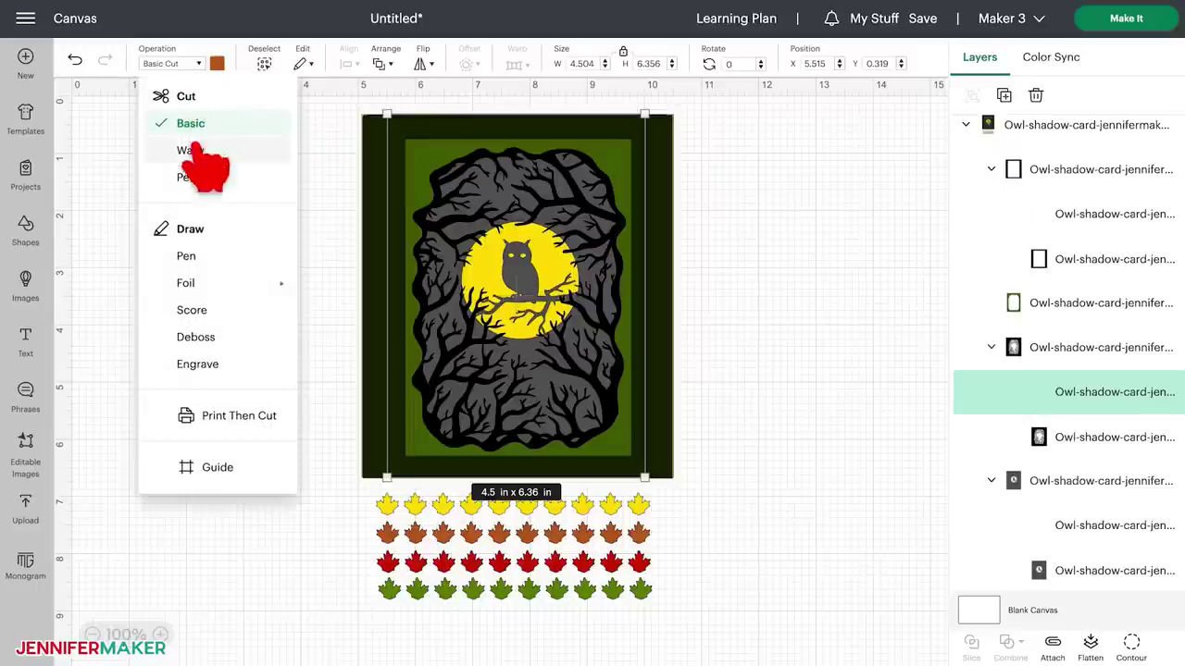
click(192, 315)
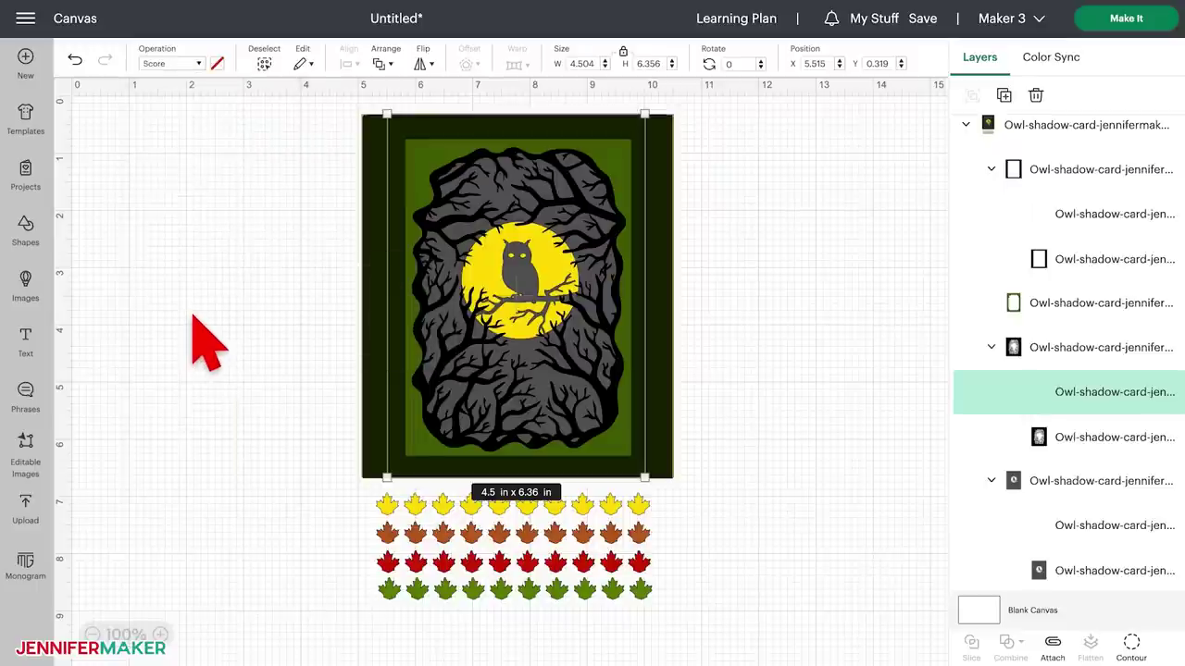
click(1074, 215)
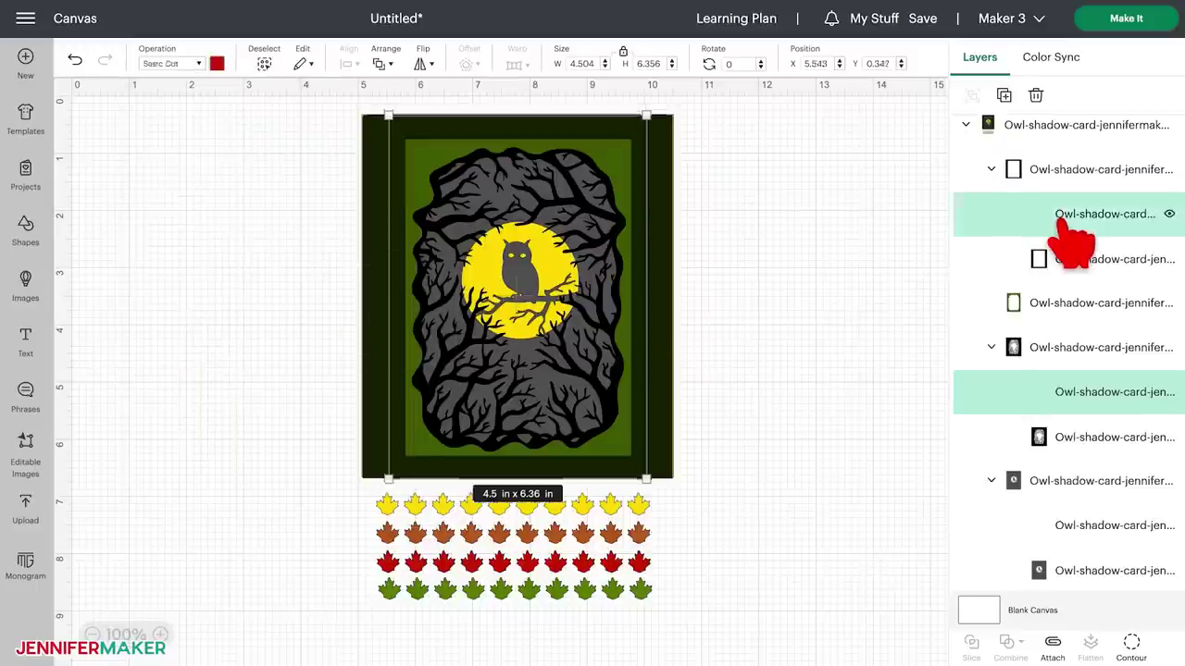
click(185, 63)
click(196, 310)
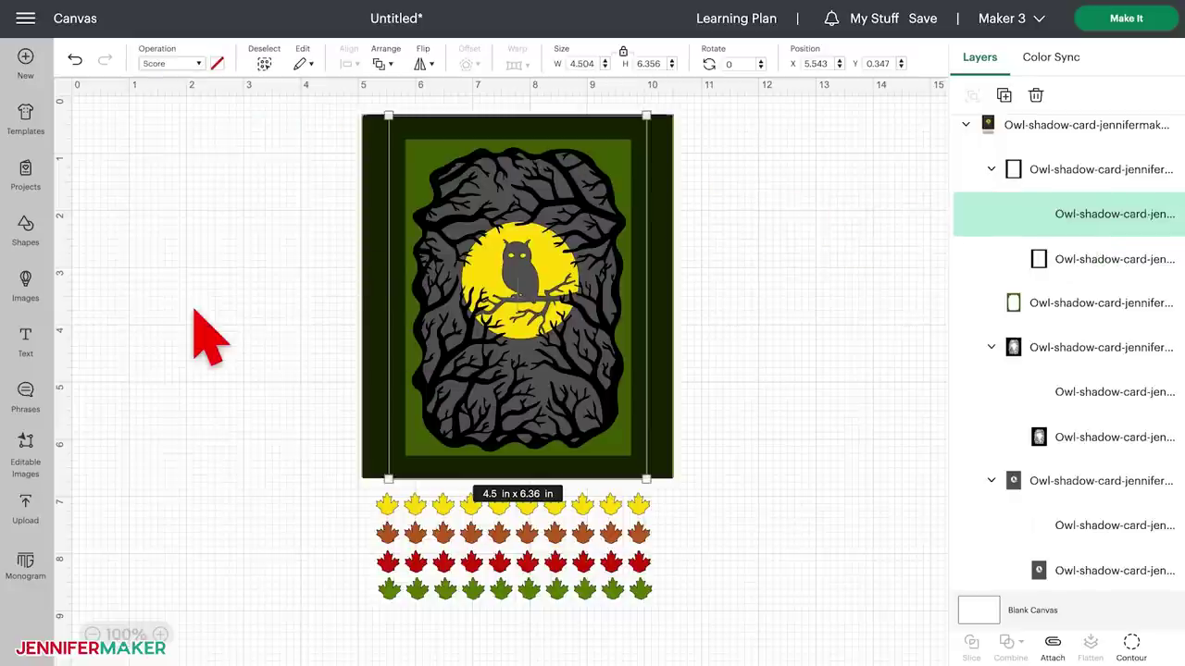
- Set the grey circle and yellow groups' fold lines to Score, then select the dark frame layer
scroll(1058, 394, down, 3)
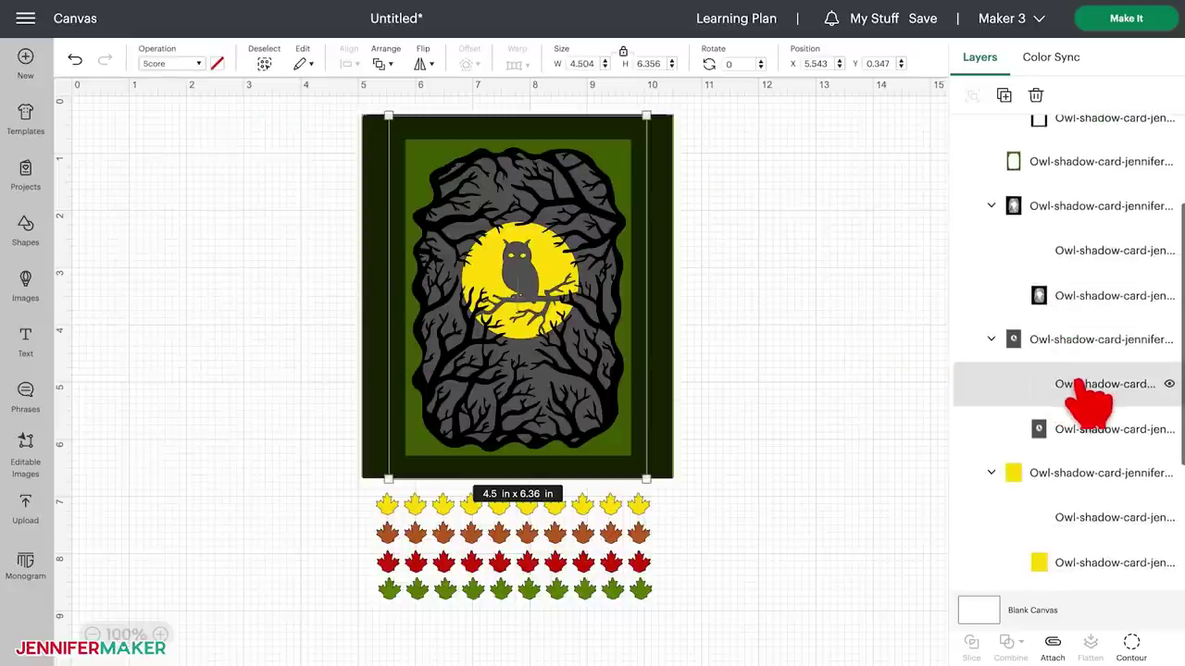
click(1087, 387)
click(196, 65)
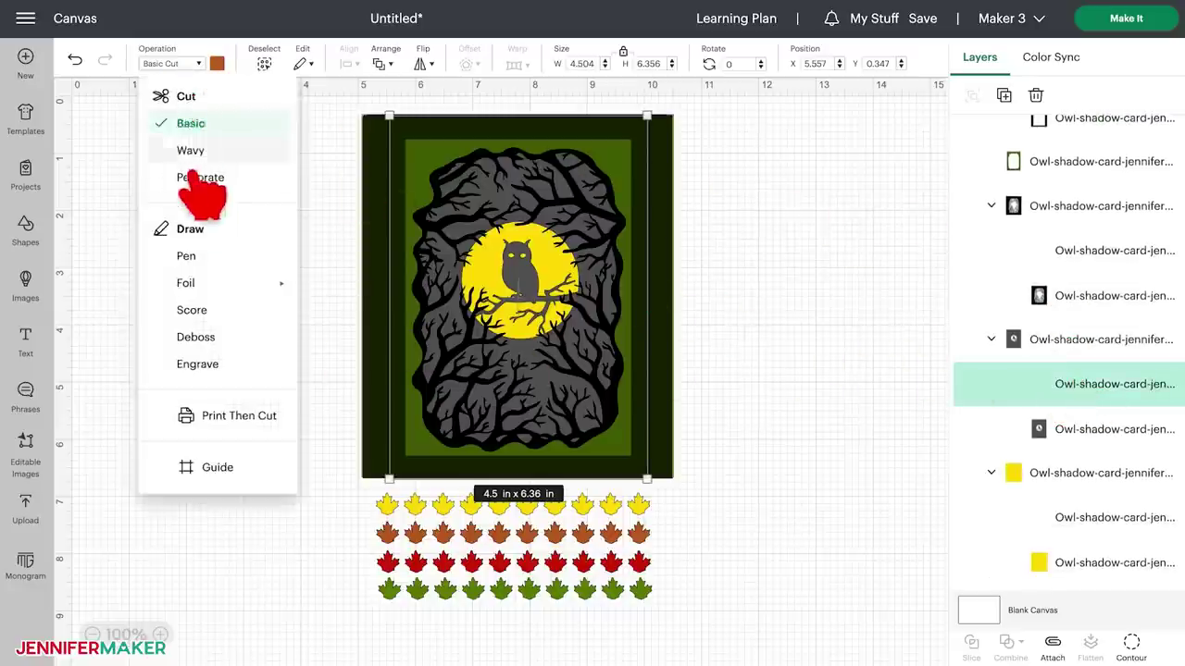
click(211, 311)
click(1091, 517)
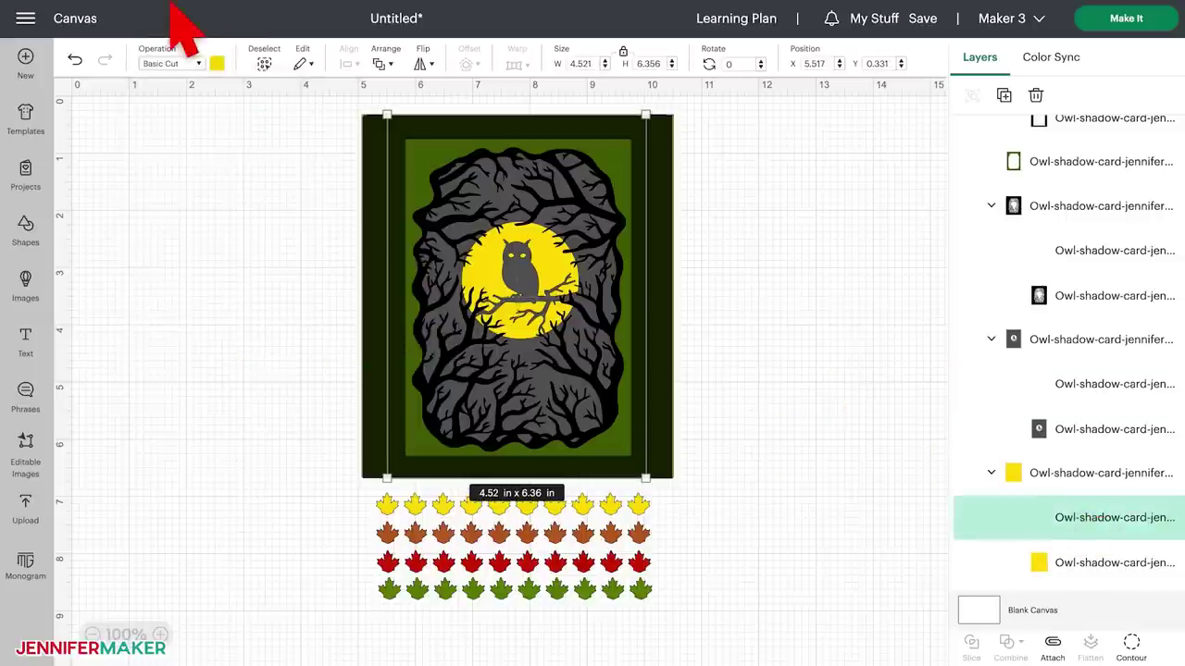
click(173, 62)
click(220, 311)
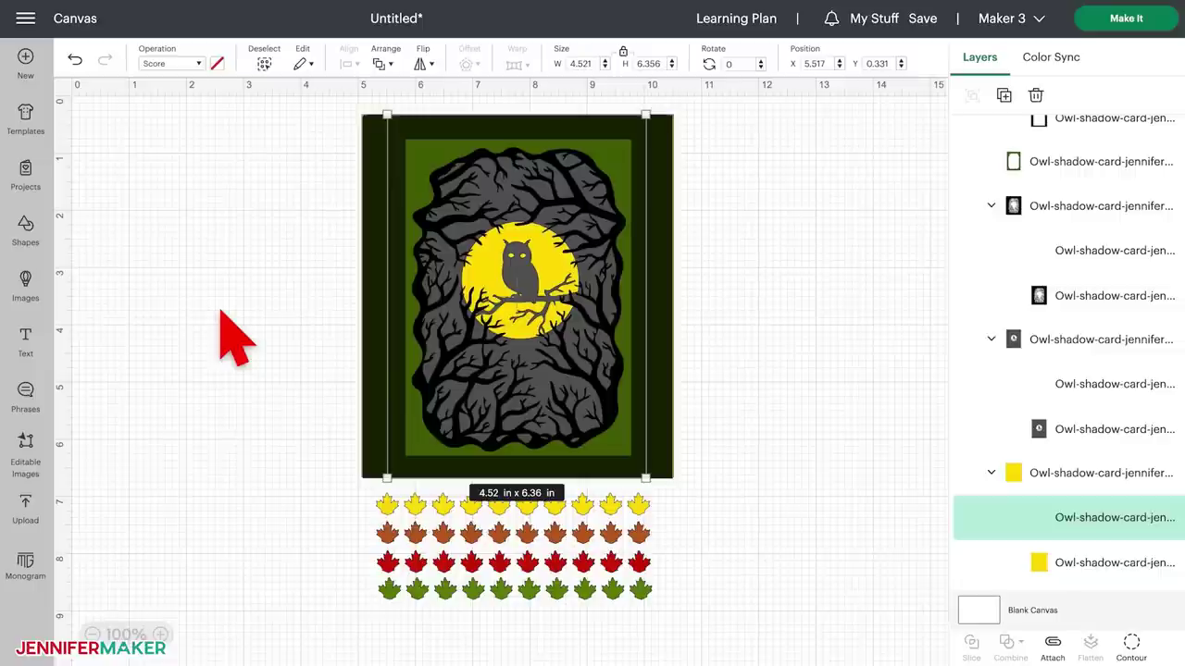
scroll(1115, 222, up, 1)
click(1110, 199)
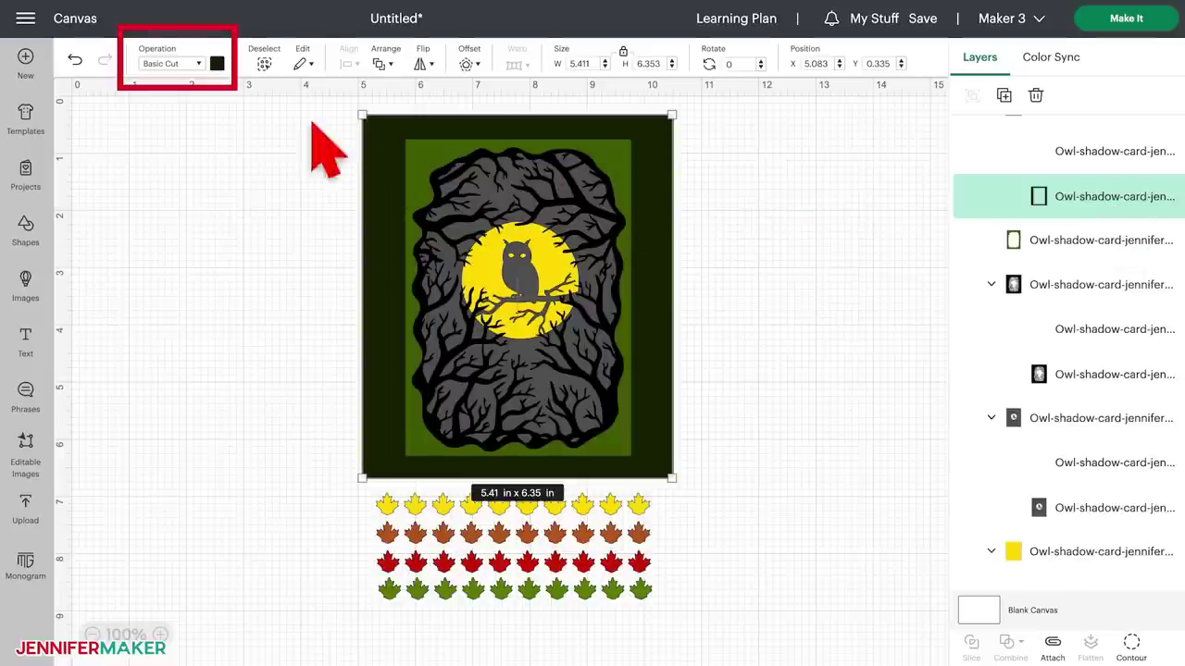
click(217, 63)
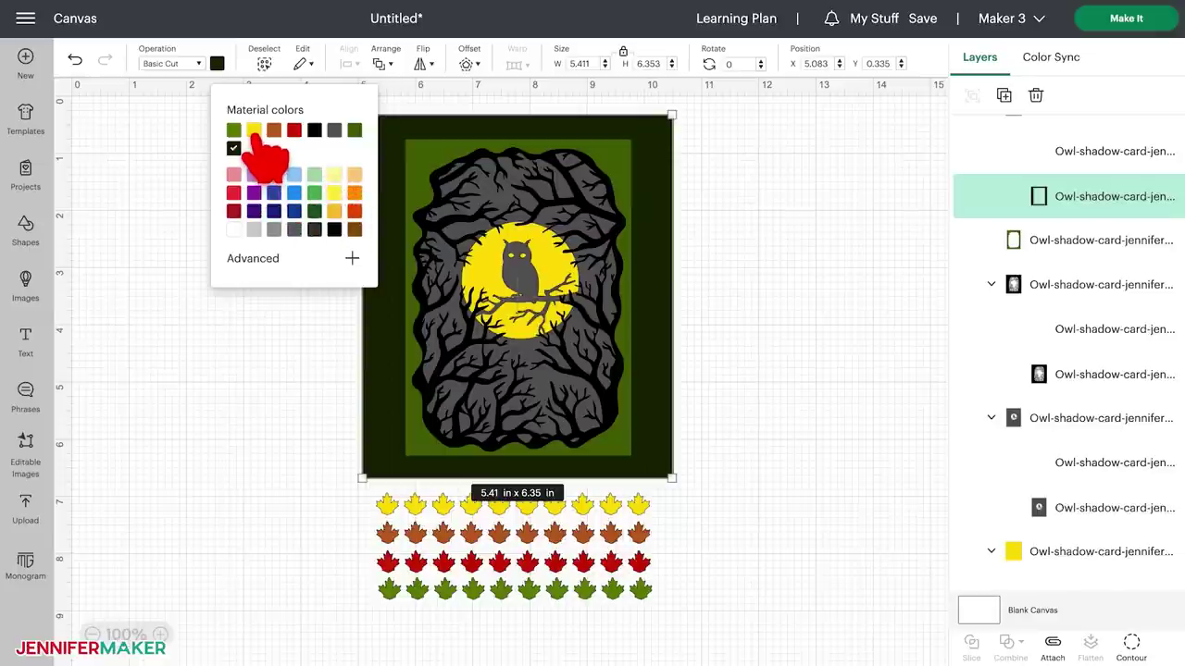
click(253, 132)
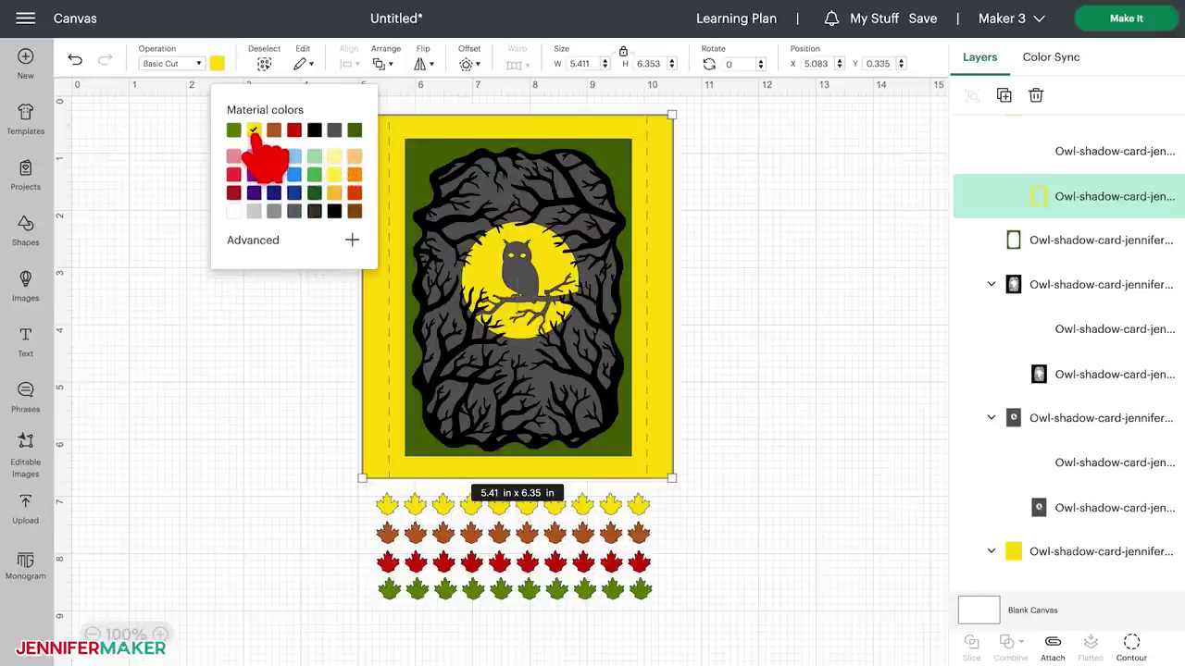
click(351, 240)
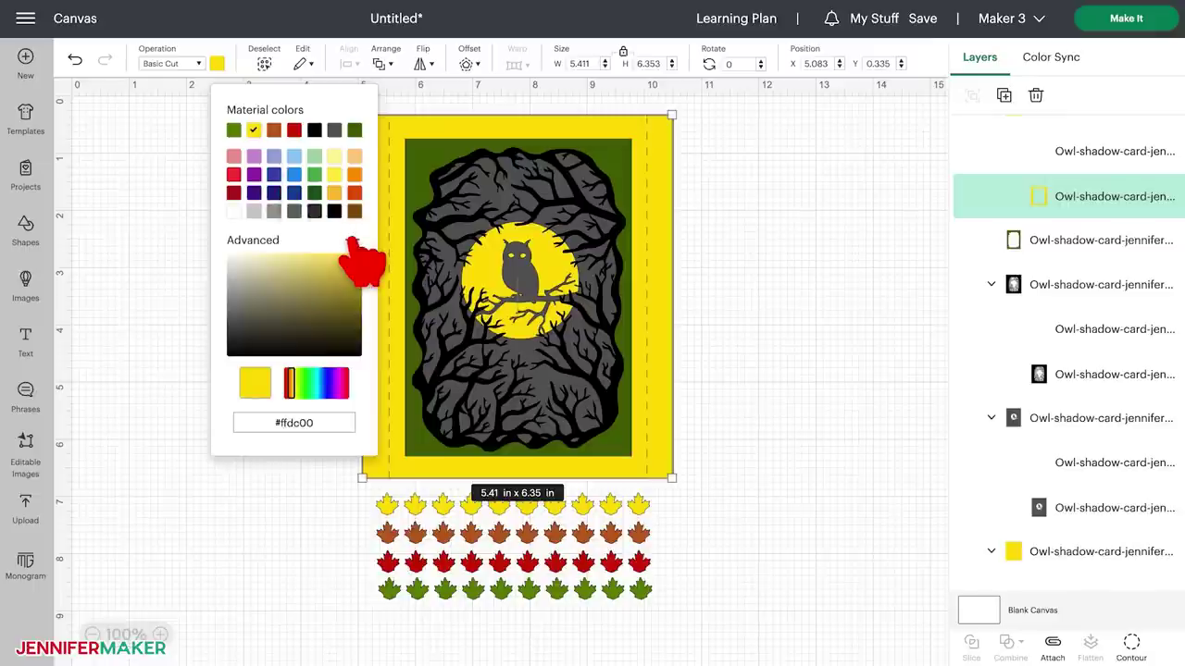
click(353, 242)
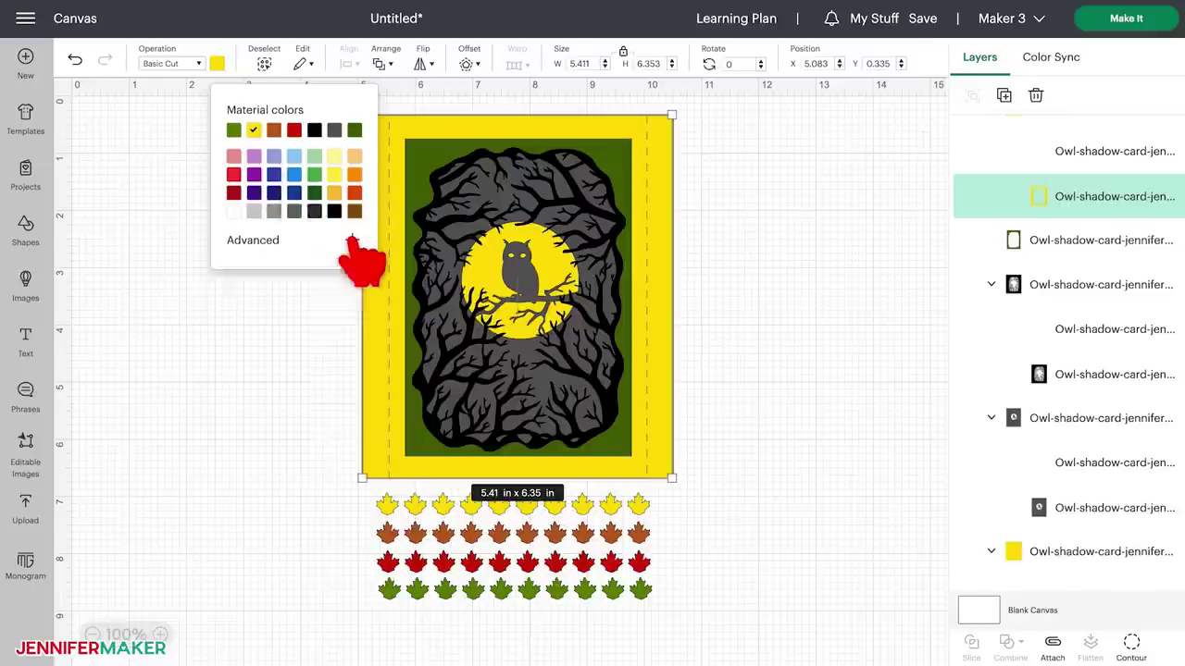
click(74, 60)
mouse_move(986, 231)
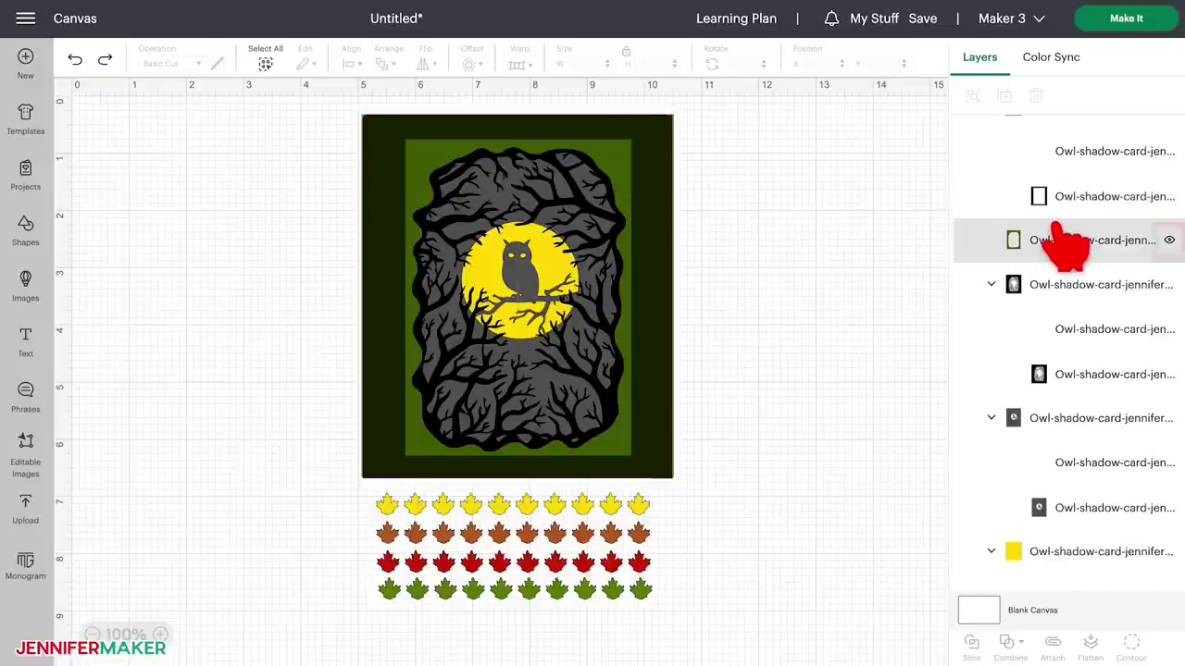
click(1169, 241)
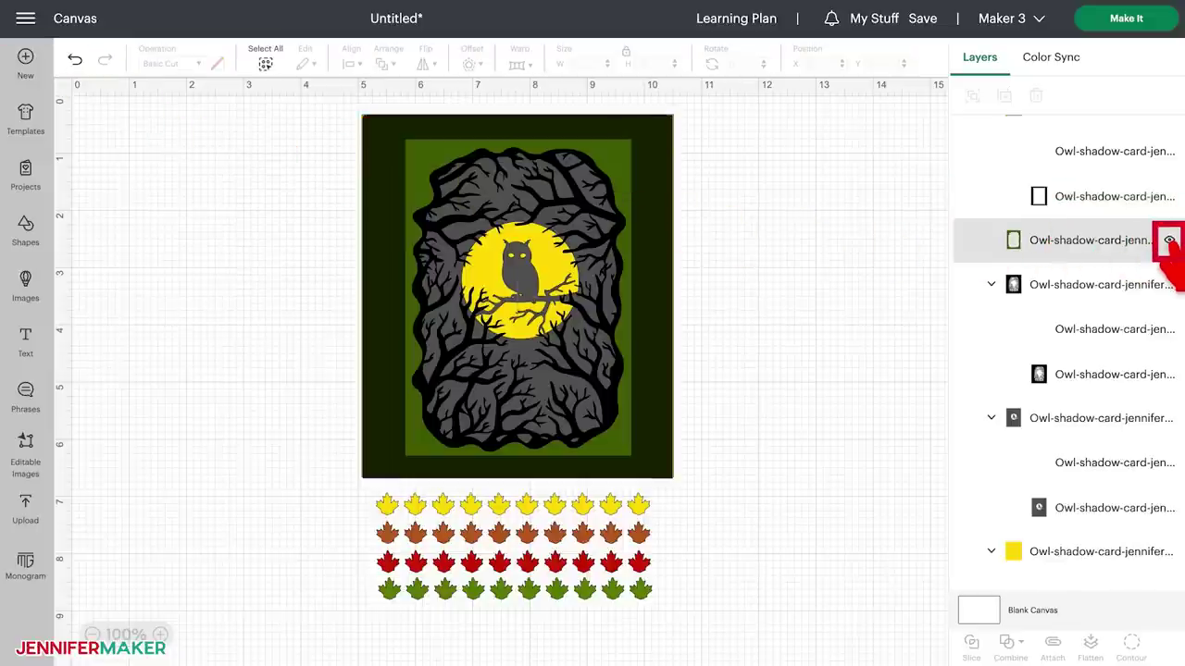
click(1169, 240)
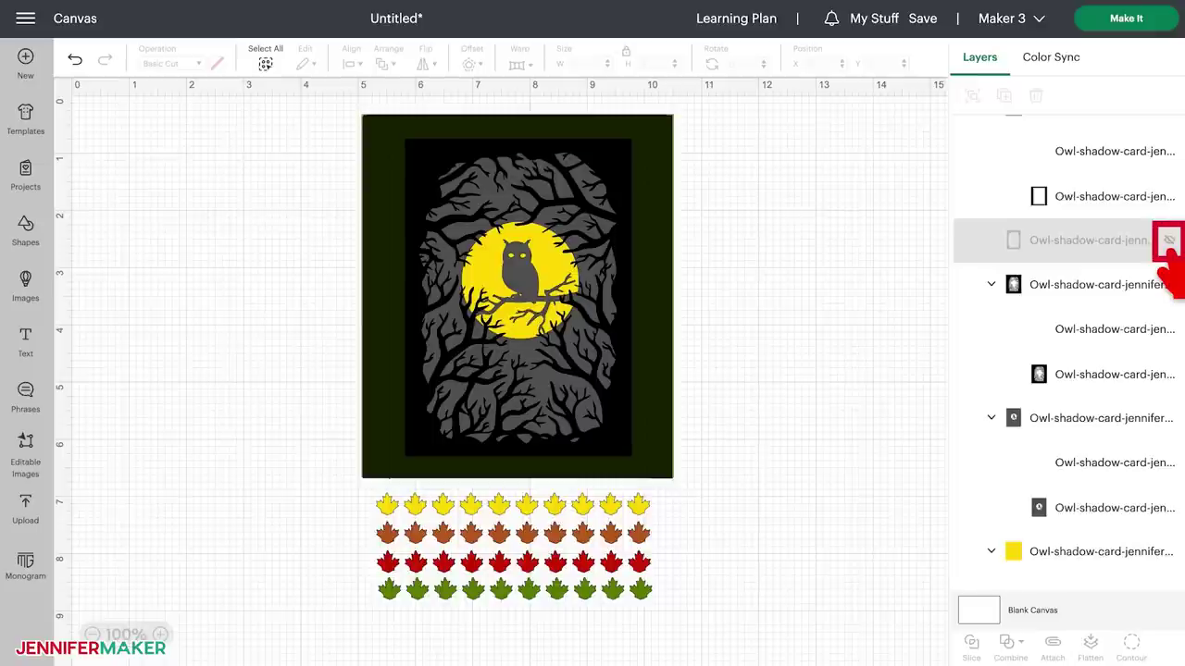
click(1170, 240)
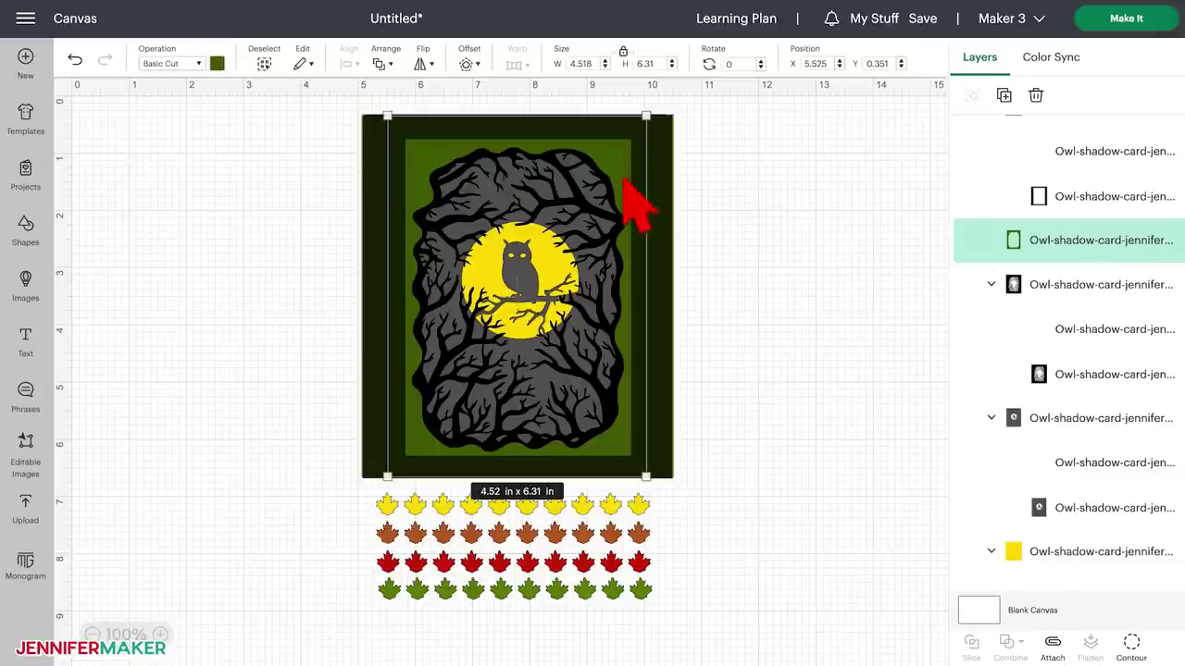
click(74, 63)
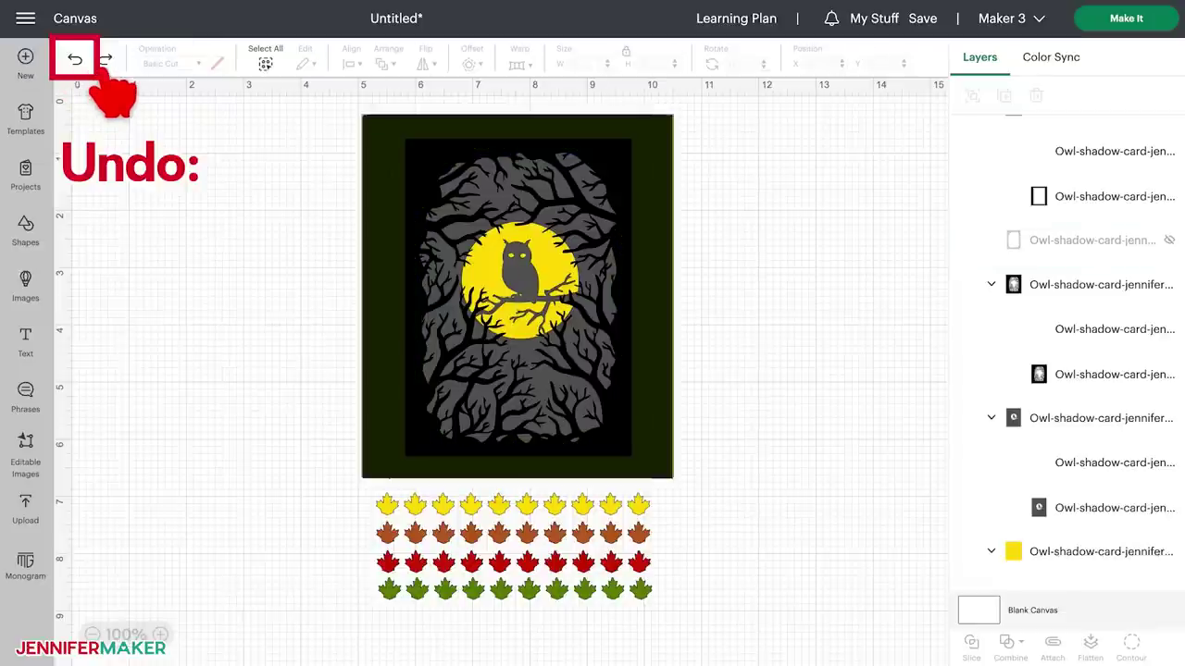
click(104, 63)
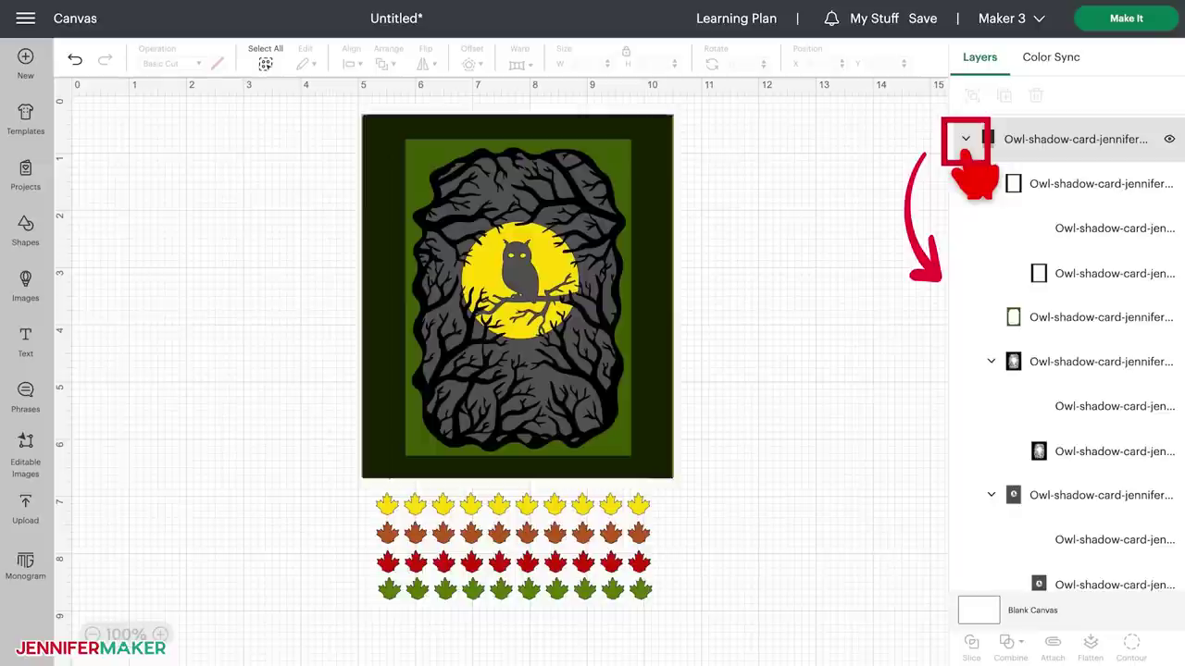
click(967, 140)
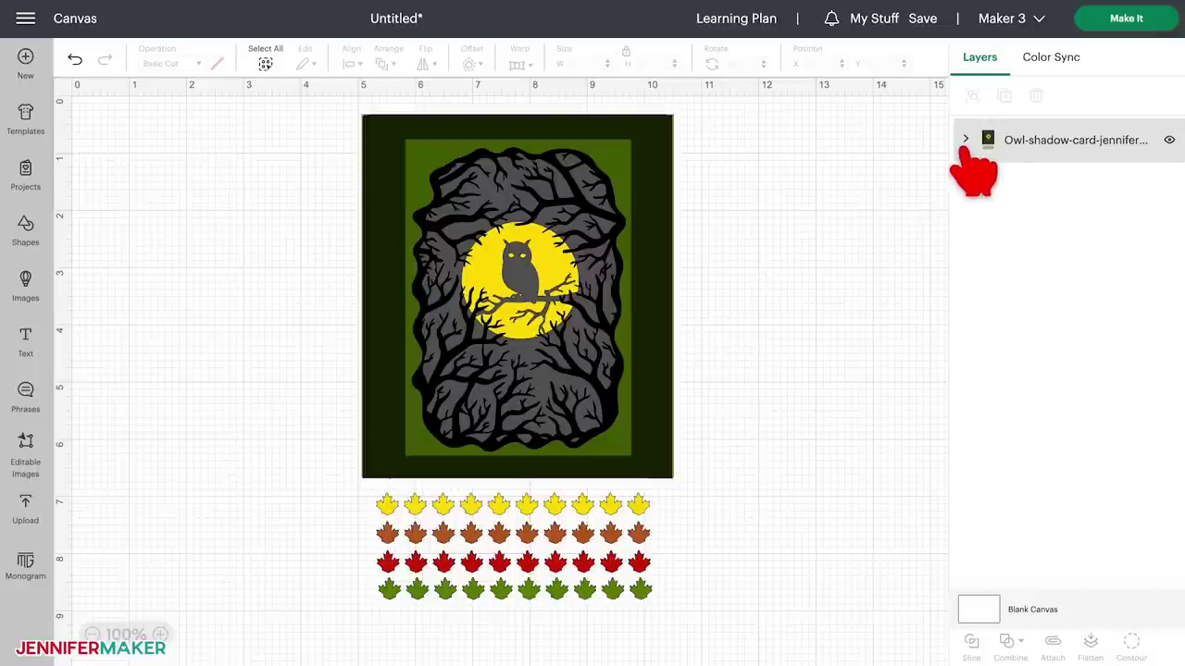
click(965, 139)
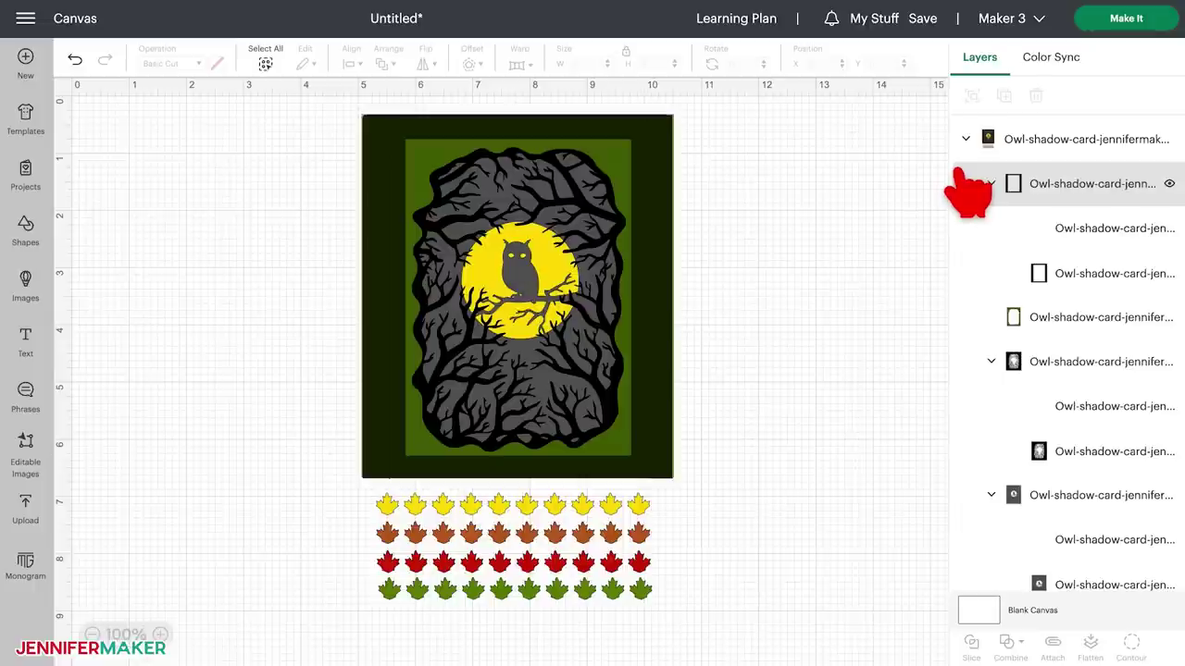
- Select the top Owl-shadow-card group, leaf rows included, in the Layers panel
click(1055, 146)
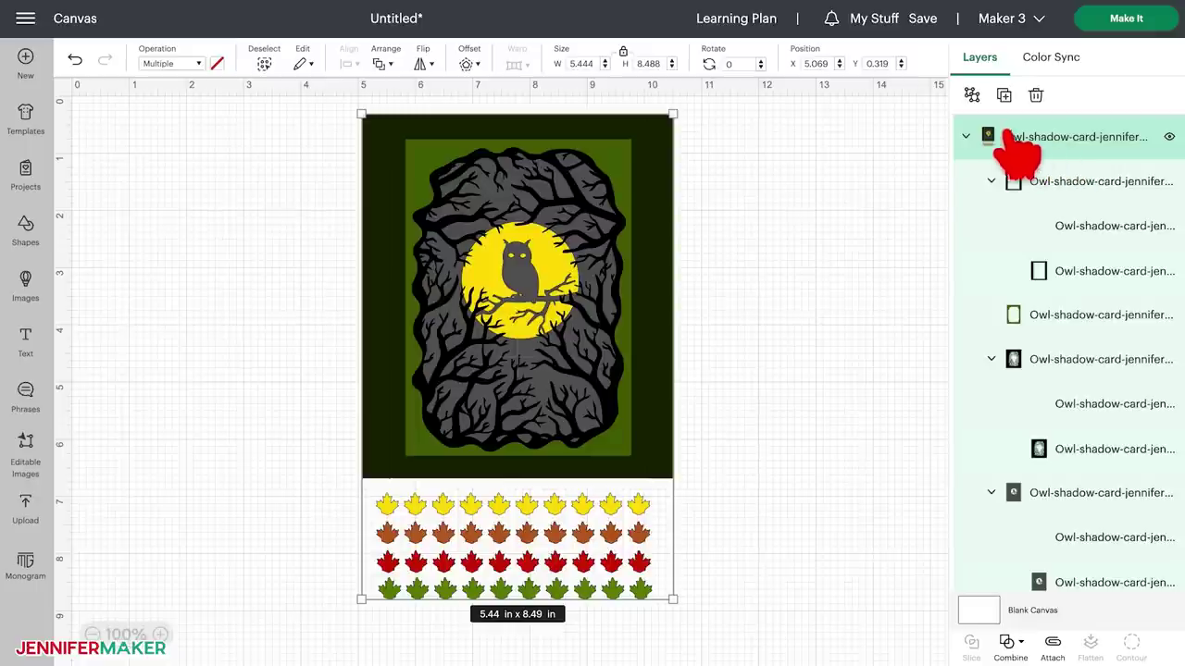
- Ungroup the owl card into its layer groups, undoing the extra ungroup of the first group
click(971, 95)
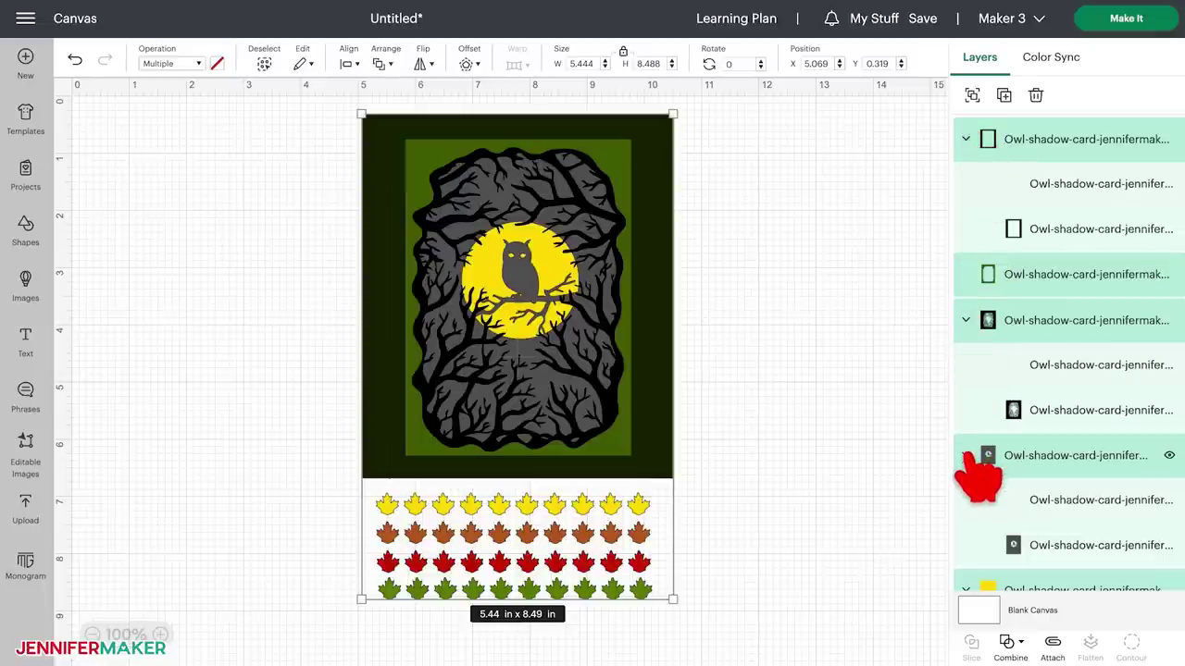
scroll(978, 474, down, 3)
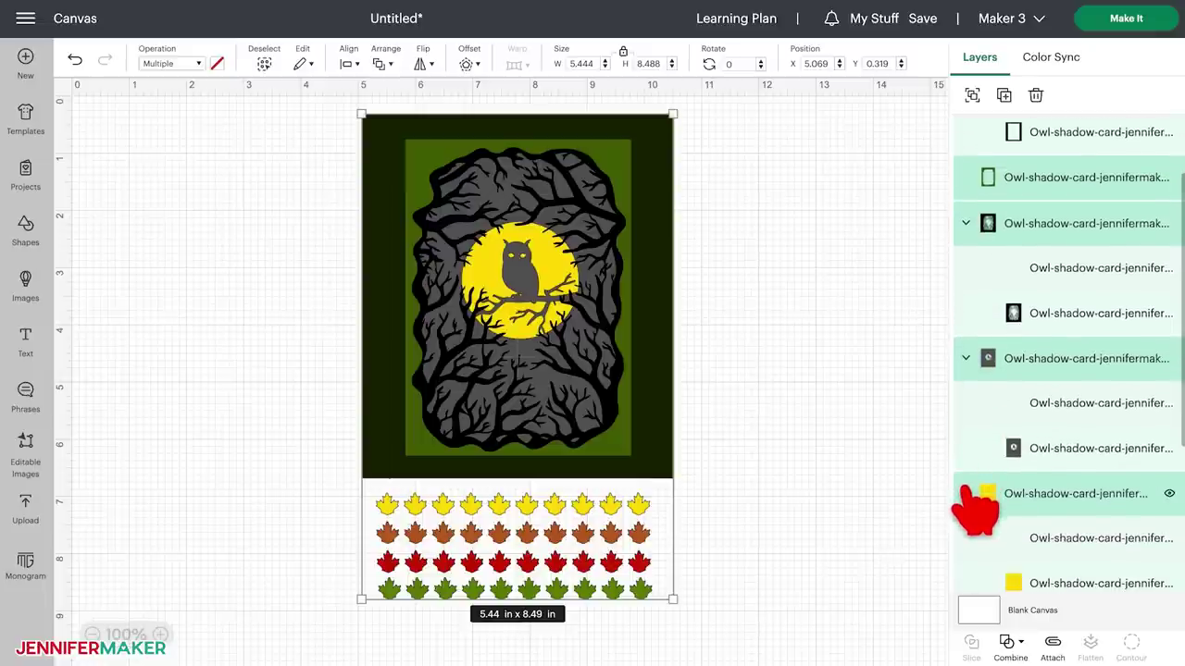
scroll(974, 519, down, 3)
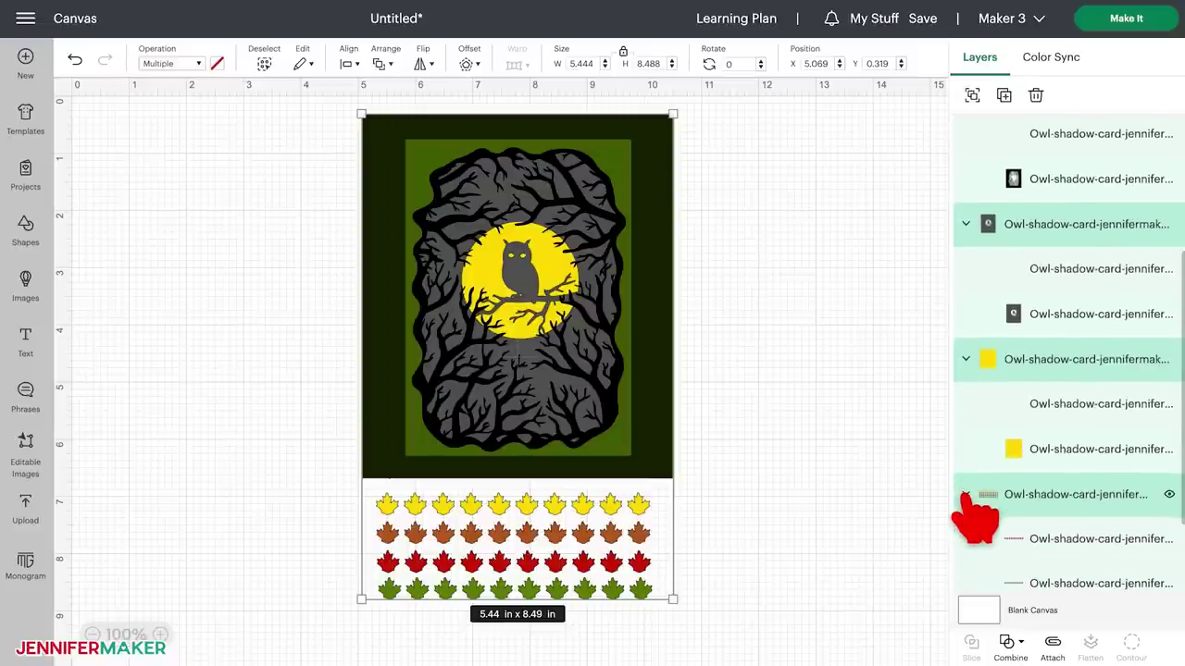
scroll(977, 518, up, 6)
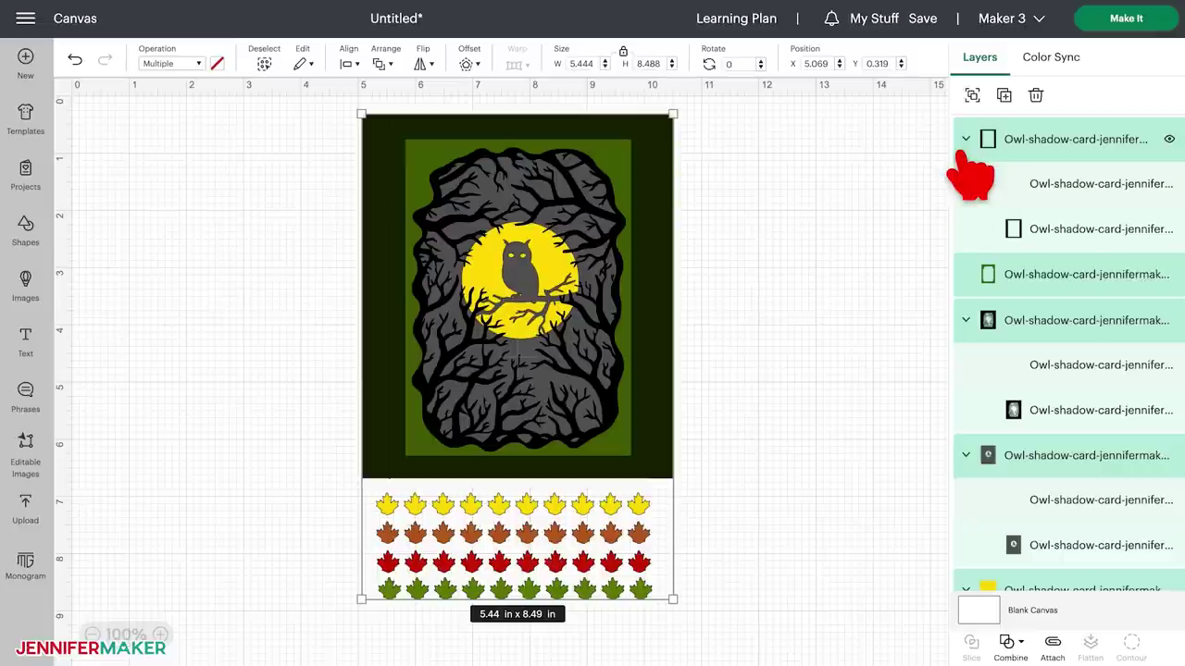
click(1028, 150)
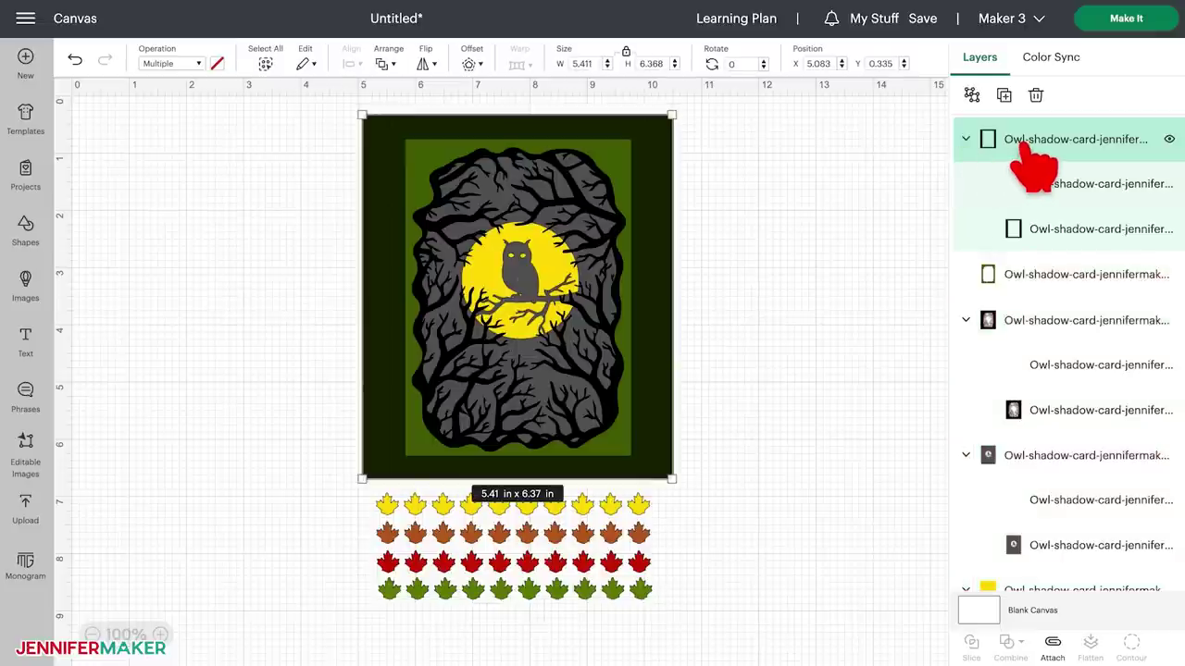
click(972, 96)
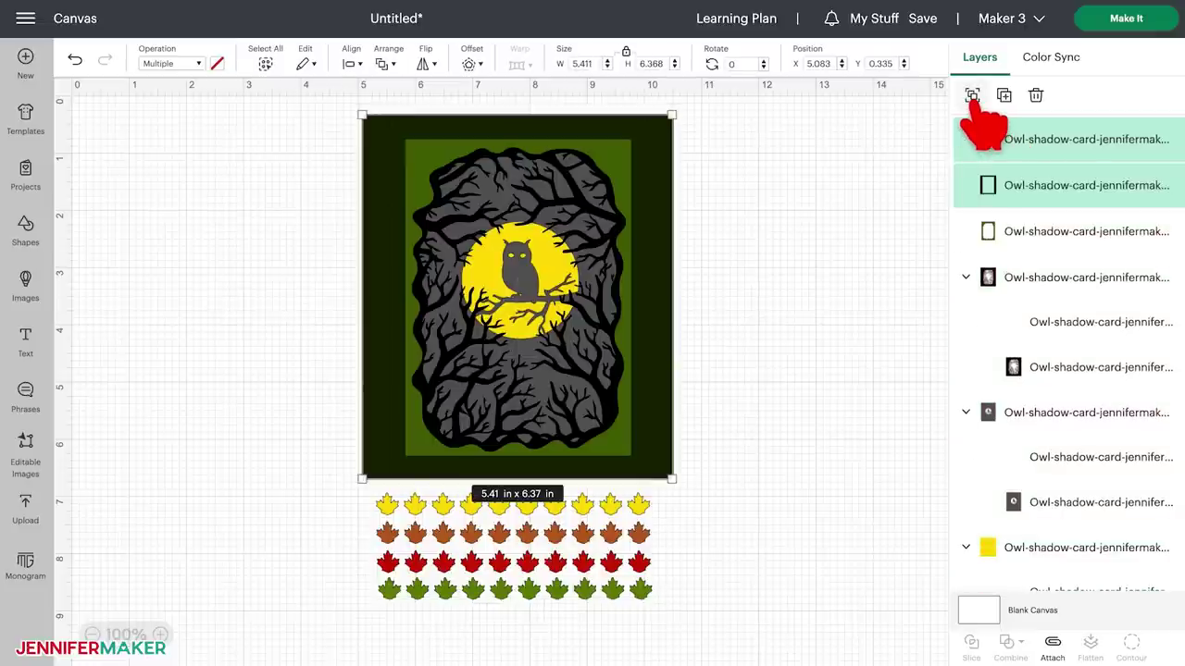
click(74, 59)
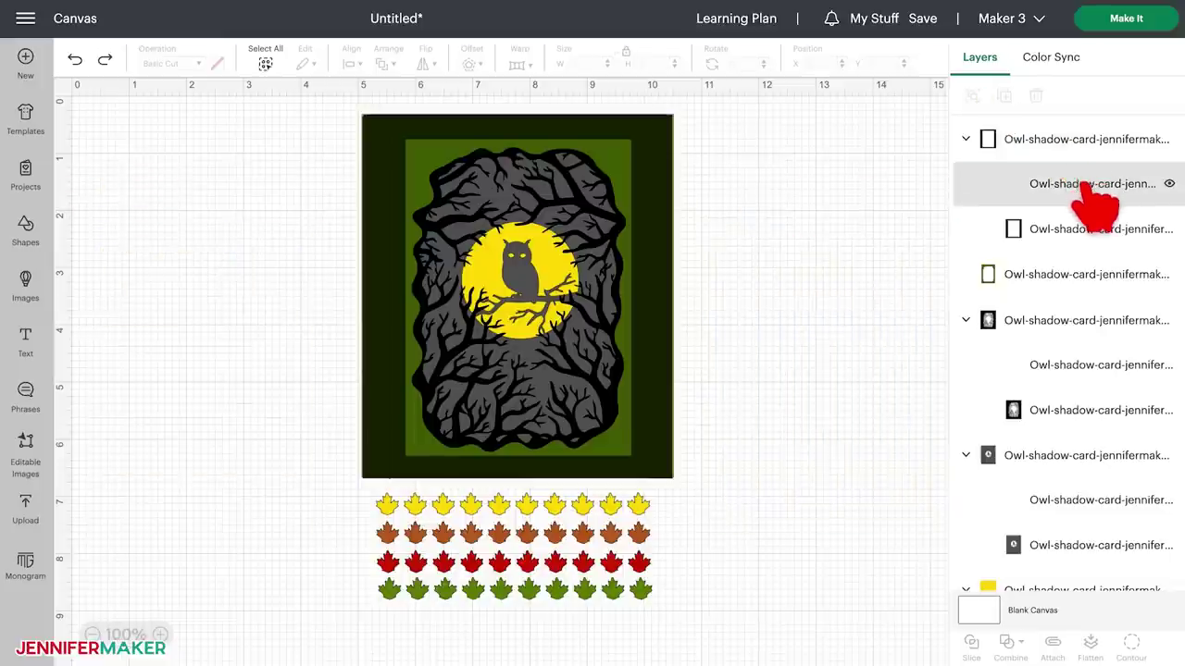
- Attach the score lines to their cut shapes in the first two layer groups
click(1102, 187)
shift+click(1116, 228)
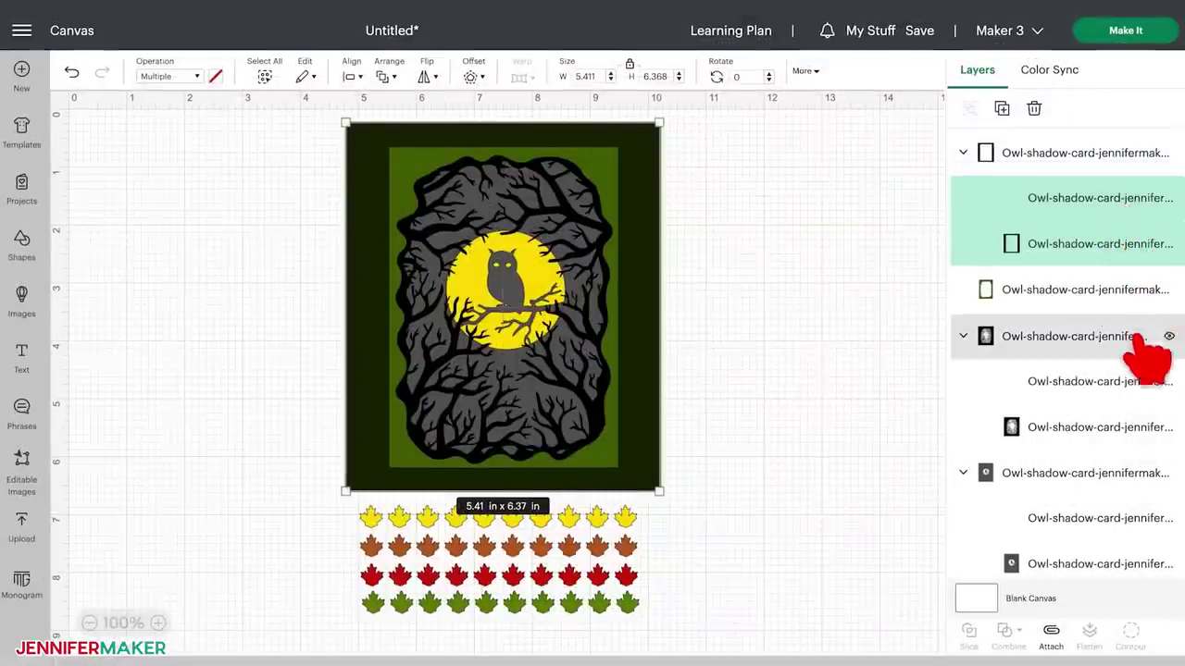
click(1051, 633)
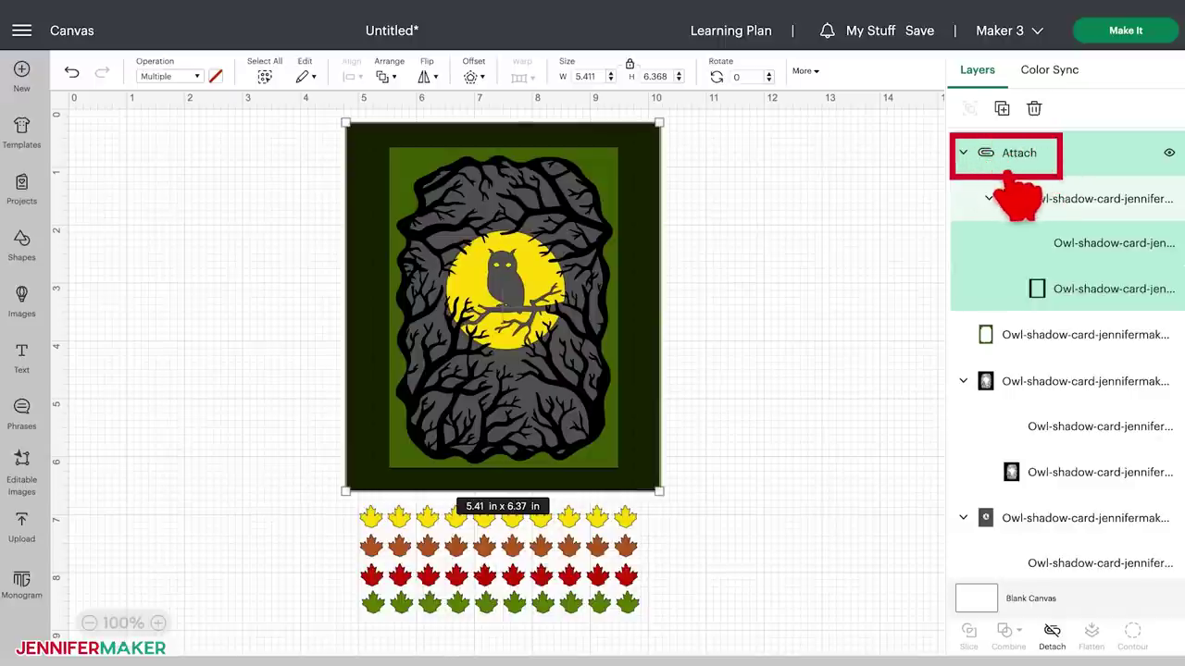
click(1125, 431)
shift+click(1124, 471)
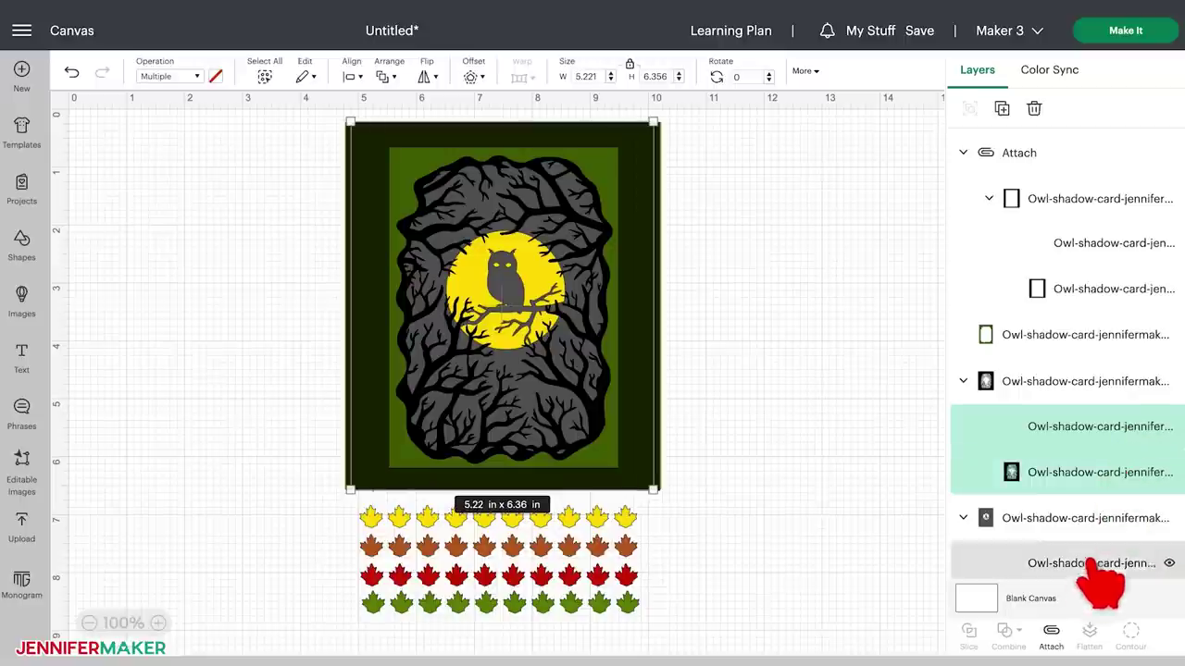
click(1052, 633)
- Attach the grey and yellow layers' score lines to their shapes
scroll(1116, 533, down, 3)
click(1111, 464)
shift+click(1106, 508)
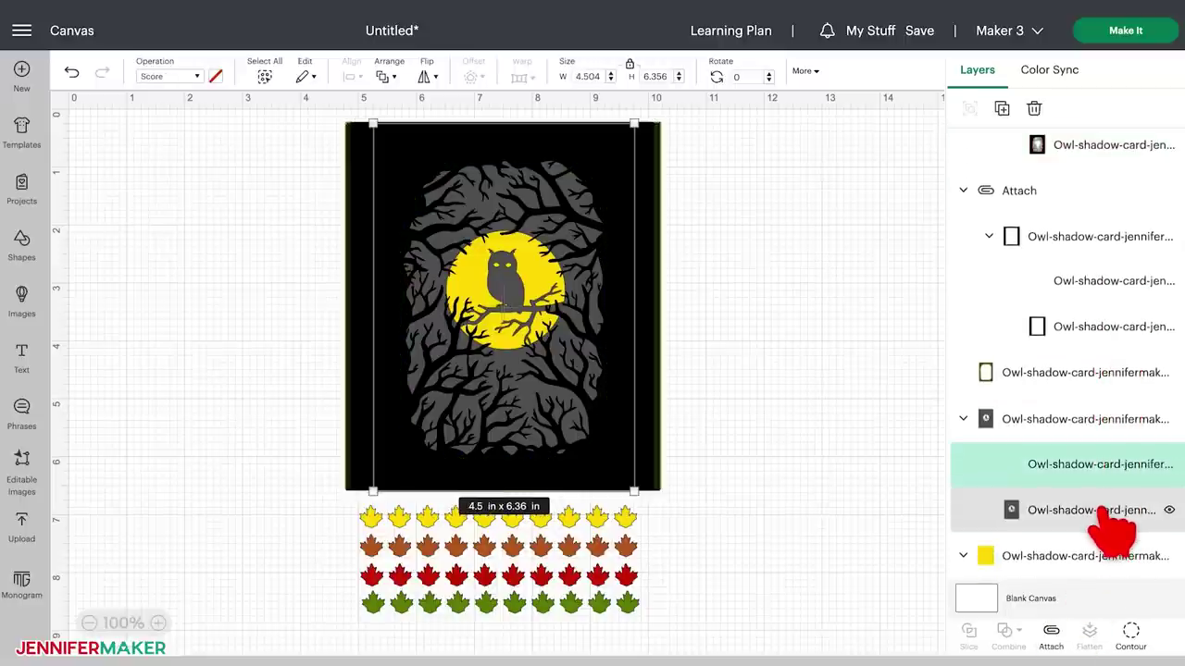
click(1051, 634)
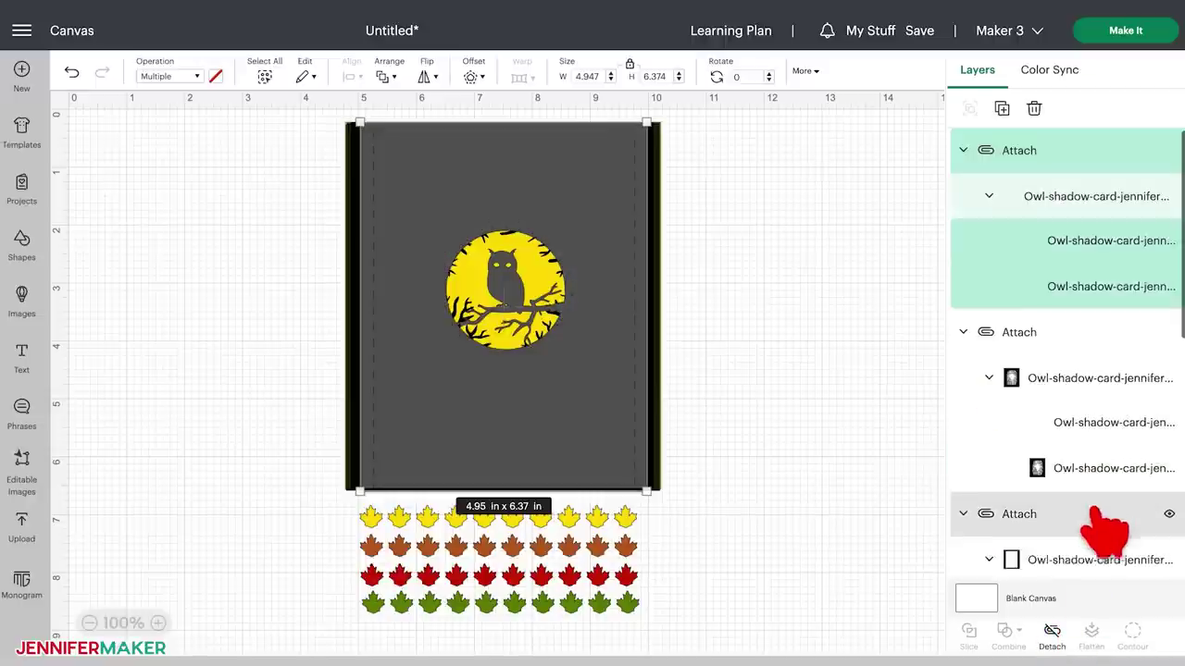
scroll(1027, 518, down, 5)
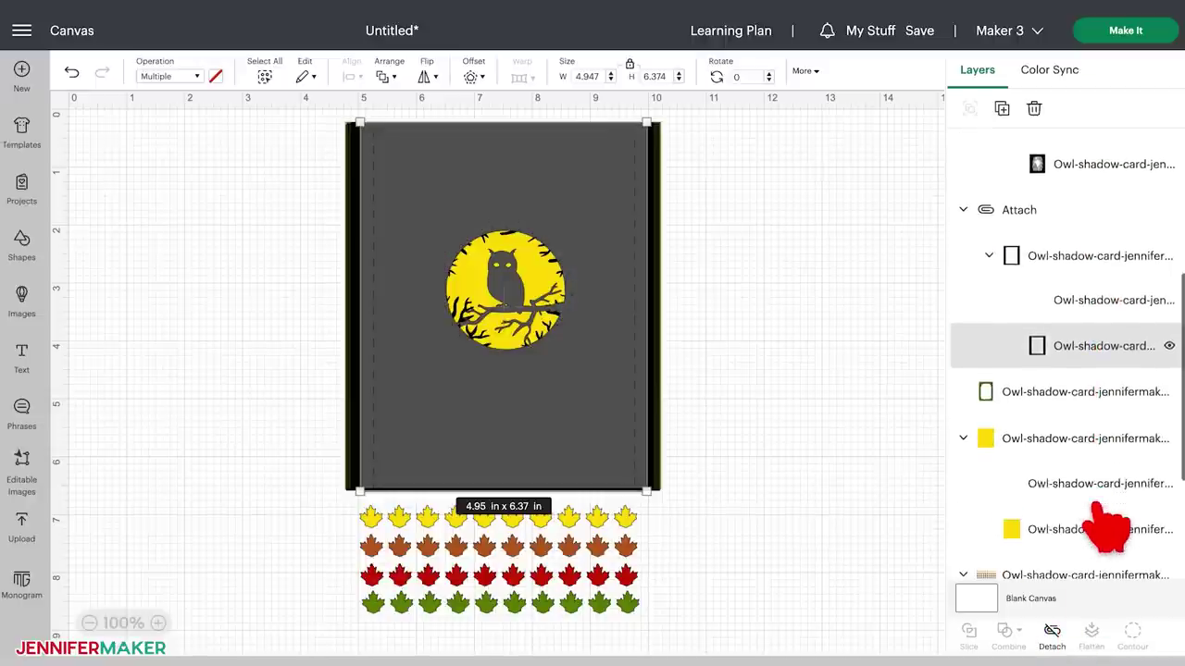
click(1101, 491)
shift+click(1098, 530)
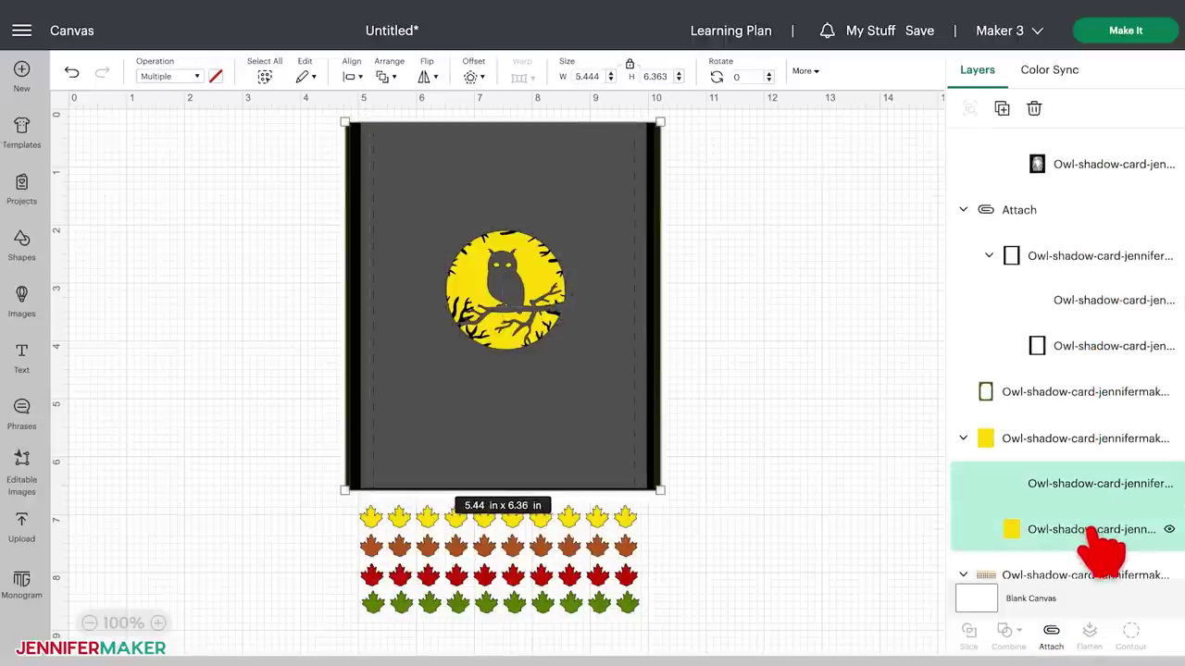
click(1051, 633)
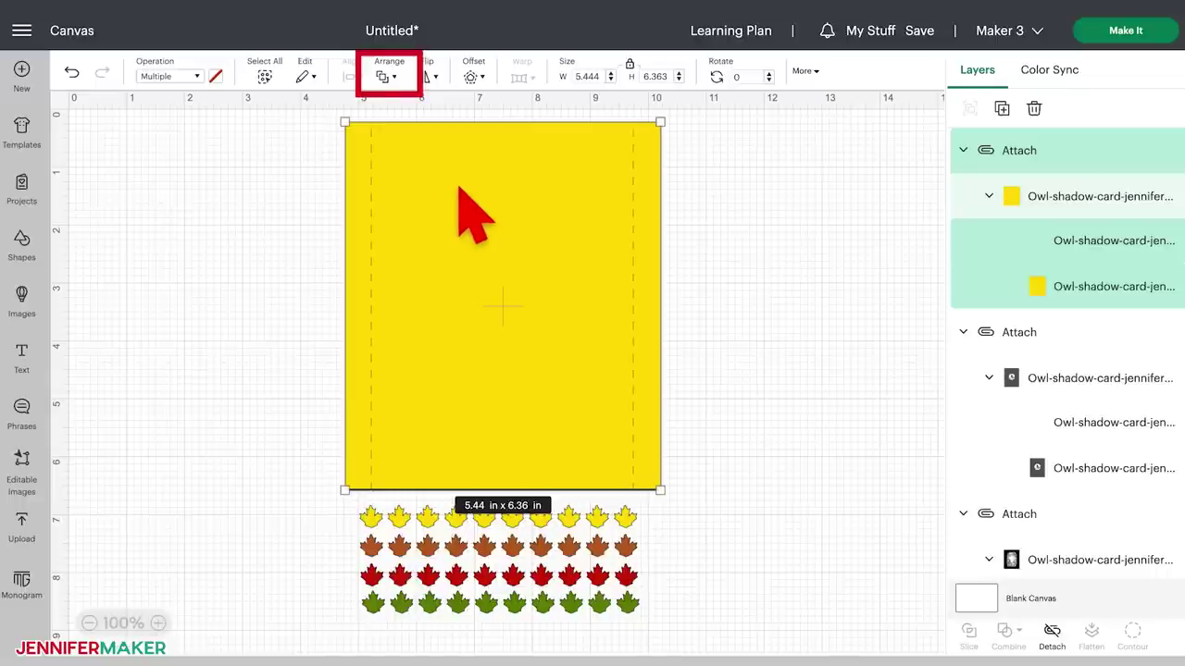
- Send the yellow set to back, bring the owl set to front, and send the frame set to back
click(387, 78)
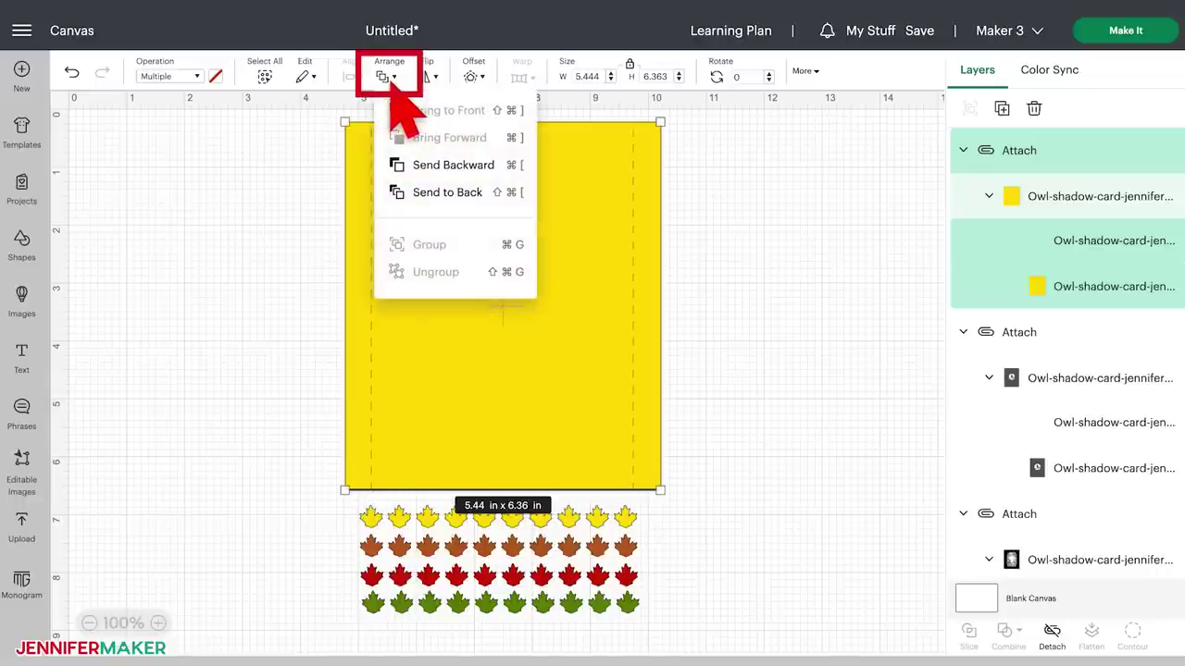
click(441, 194)
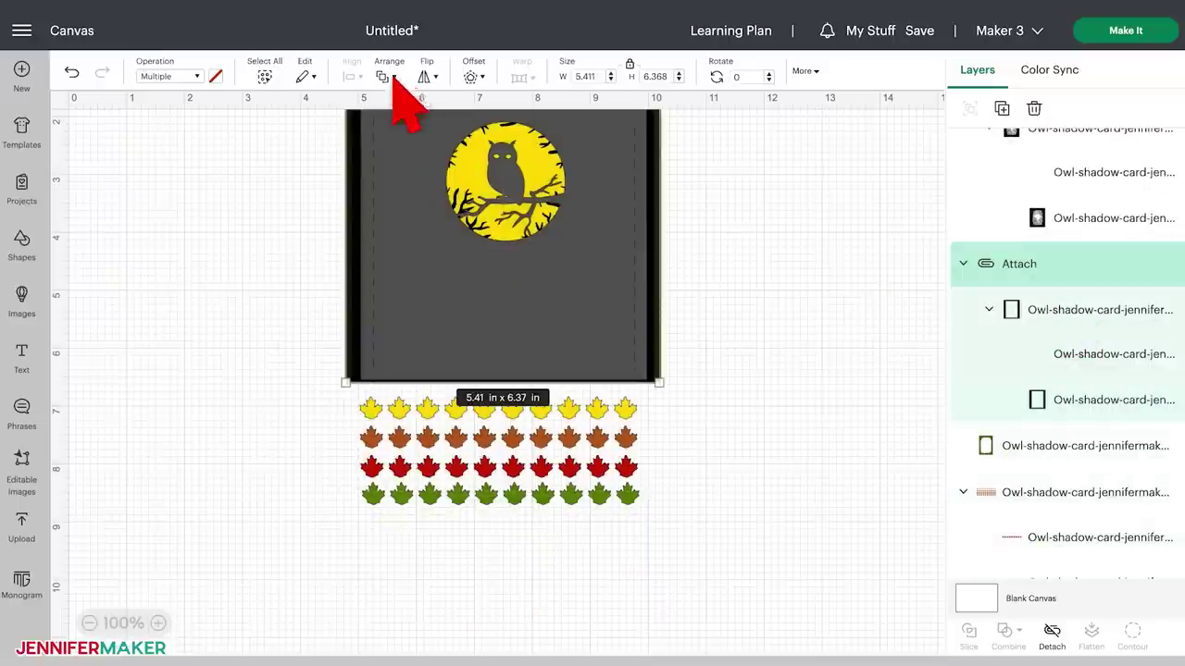
click(393, 78)
click(434, 110)
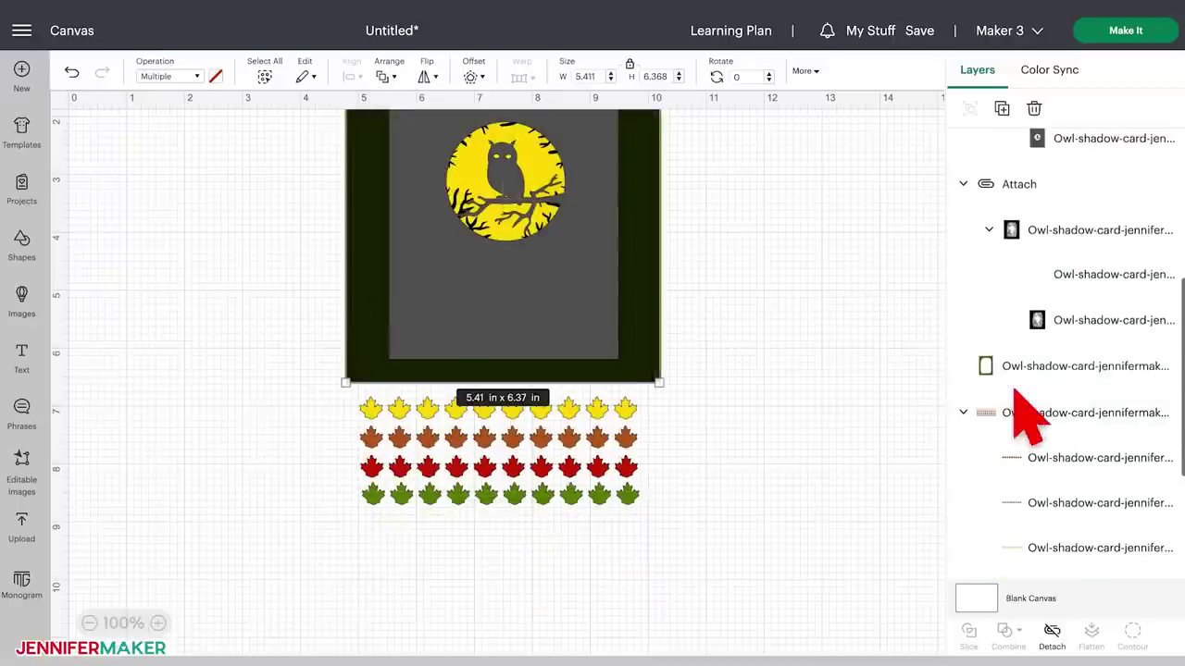
click(1004, 236)
click(391, 78)
click(447, 192)
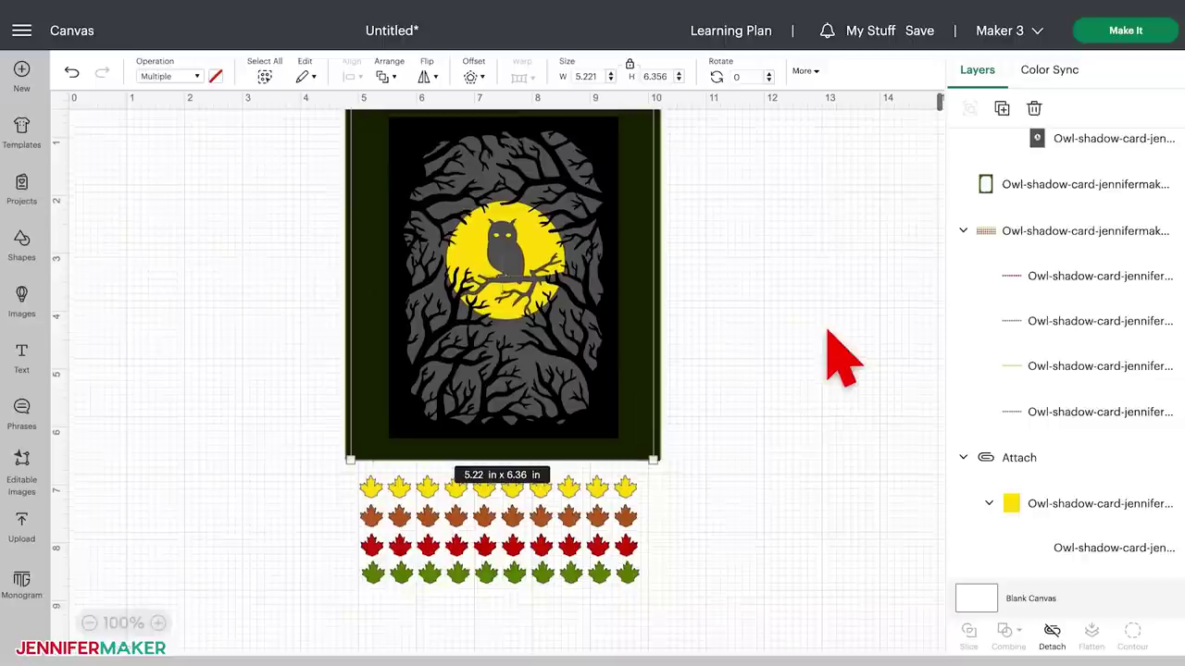
scroll(842, 361, up, 1)
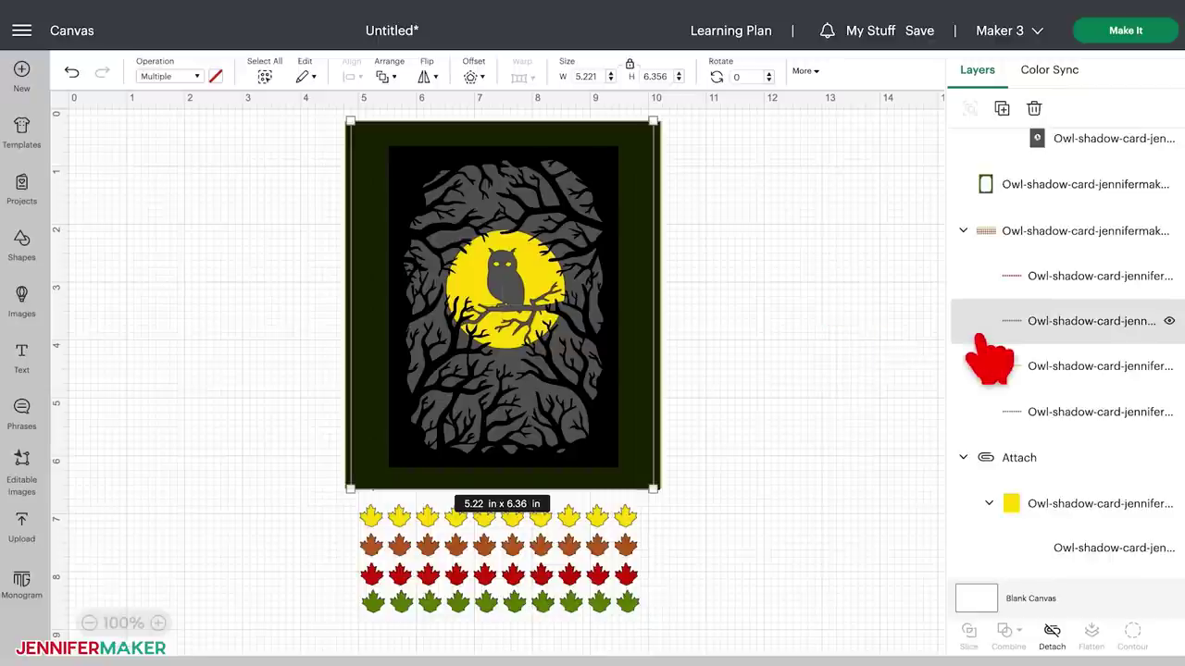
scroll(962, 356, up, 2)
scroll(963, 357, up, 6)
scroll(962, 356, up, 3)
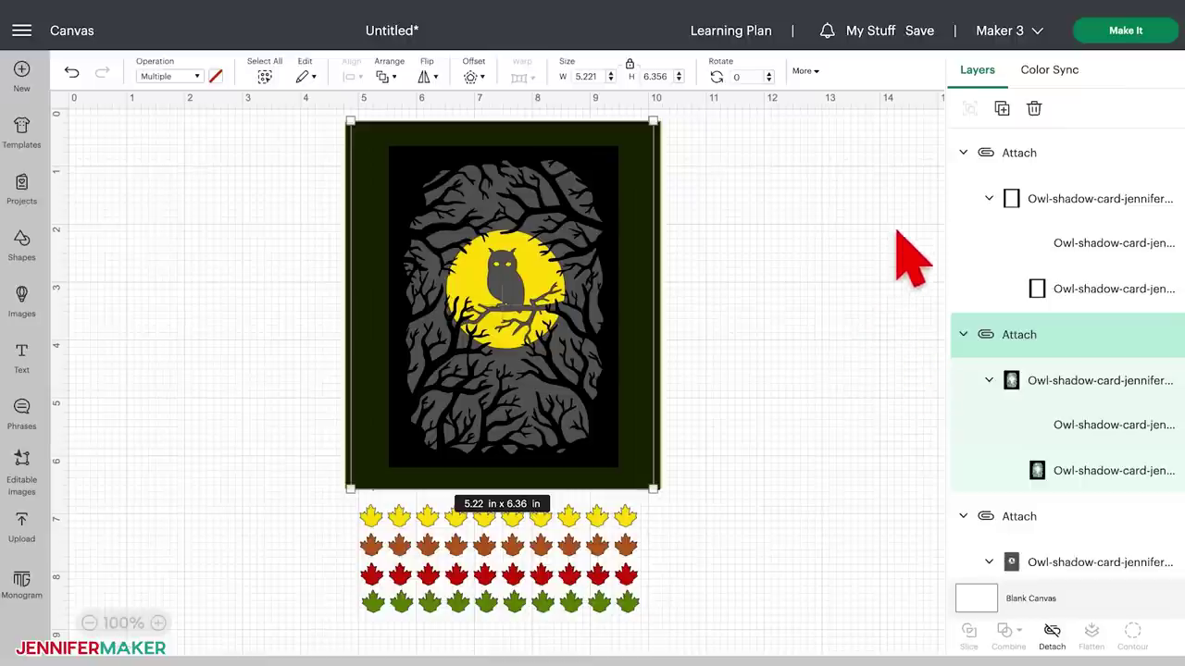
- Save the project titled 'Owl Shadow Card' into the Projects collection
click(919, 35)
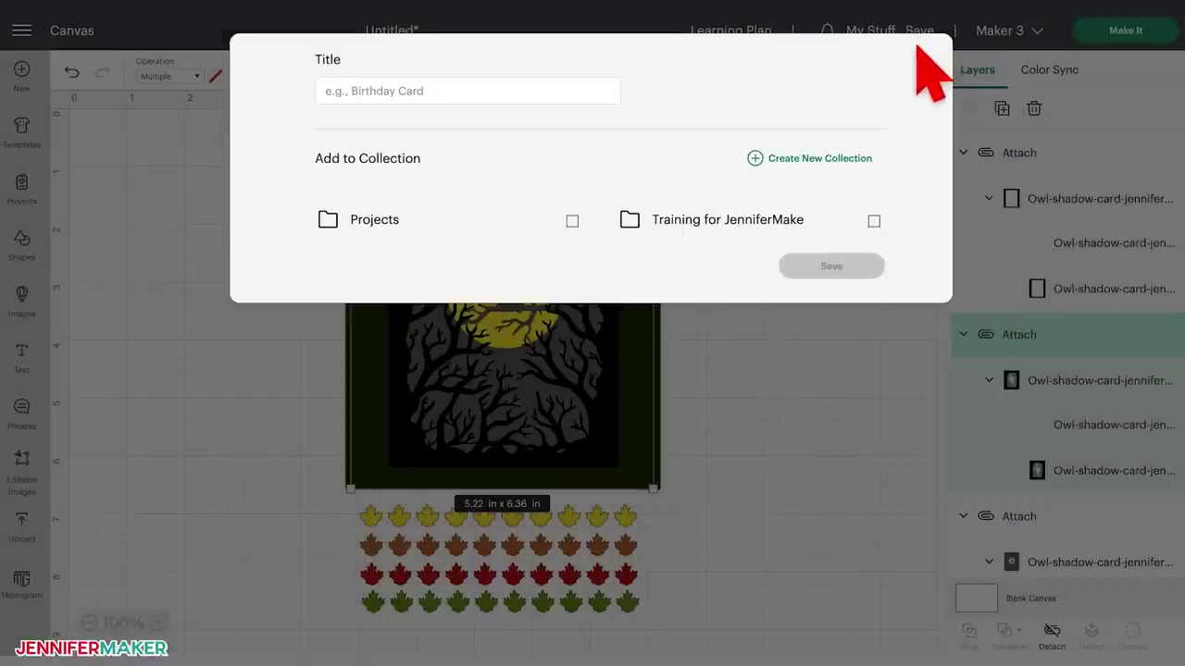
click(585, 95)
text(Owl Sh)
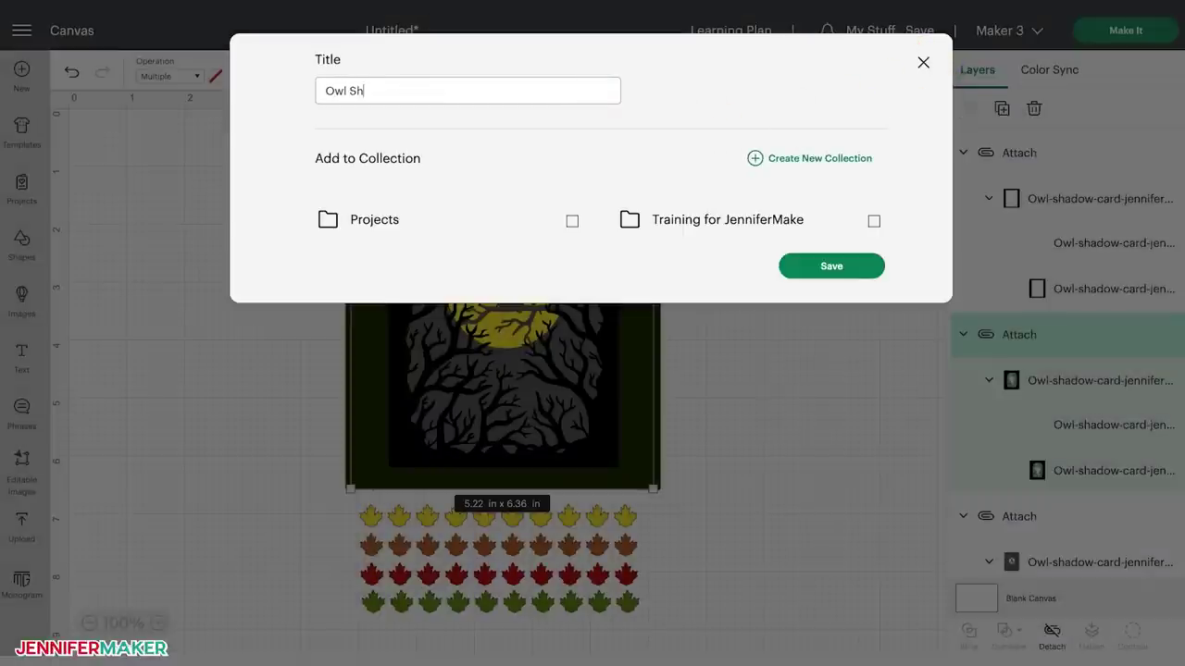
text(adow Card)
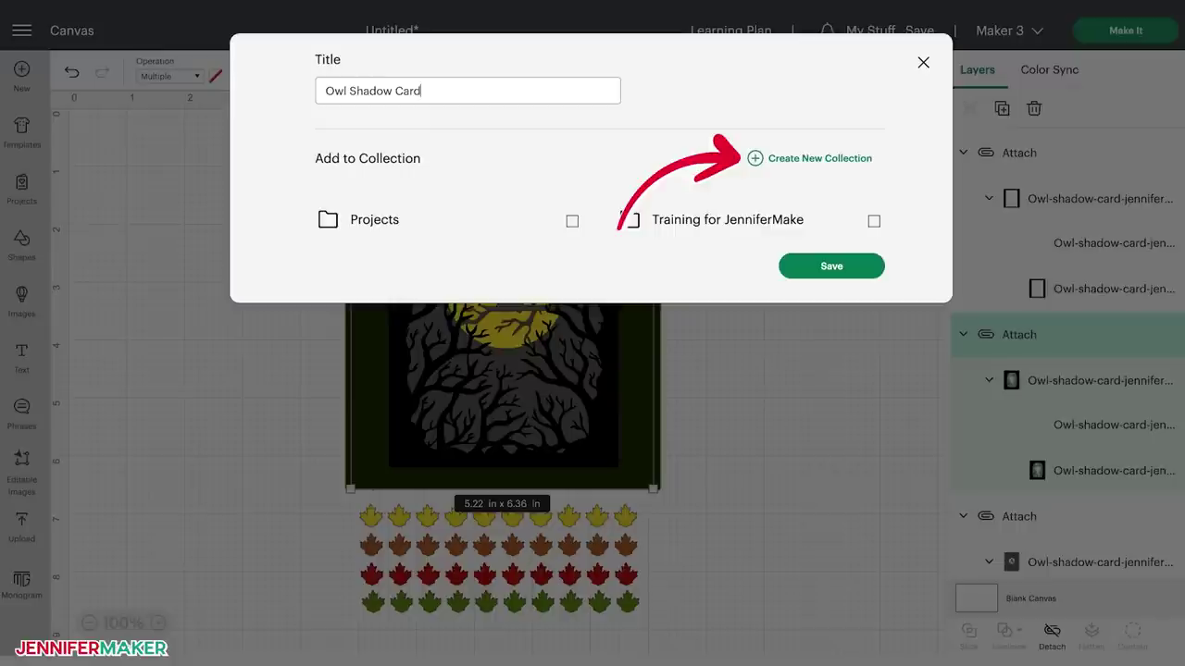
click(572, 220)
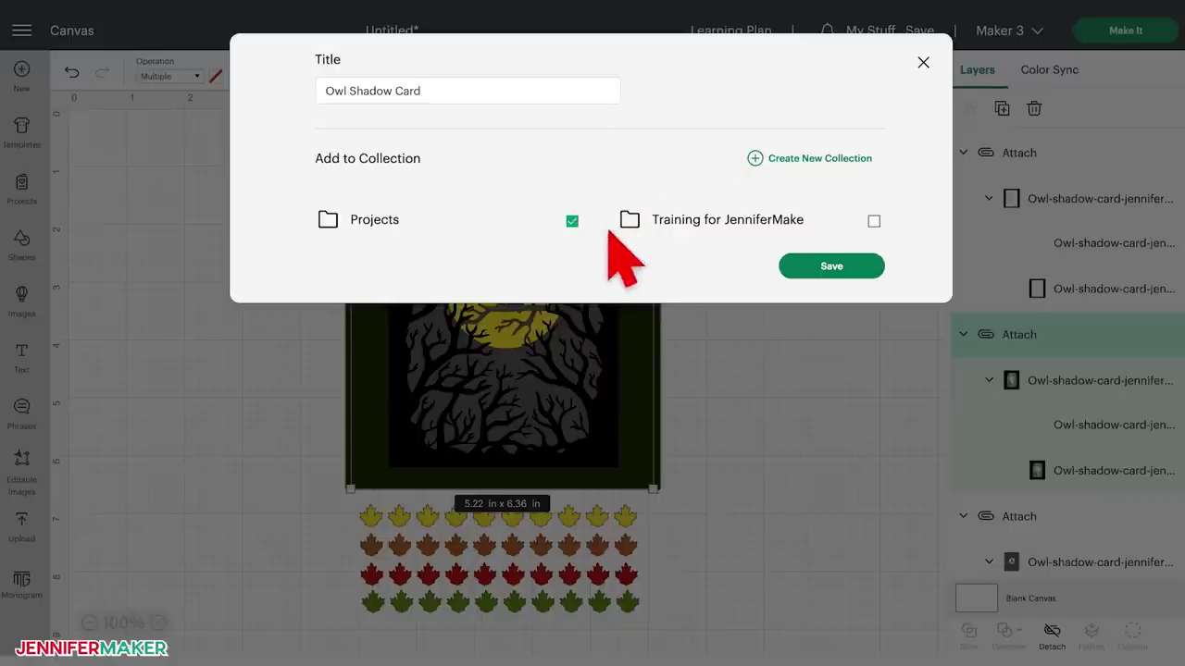
click(815, 265)
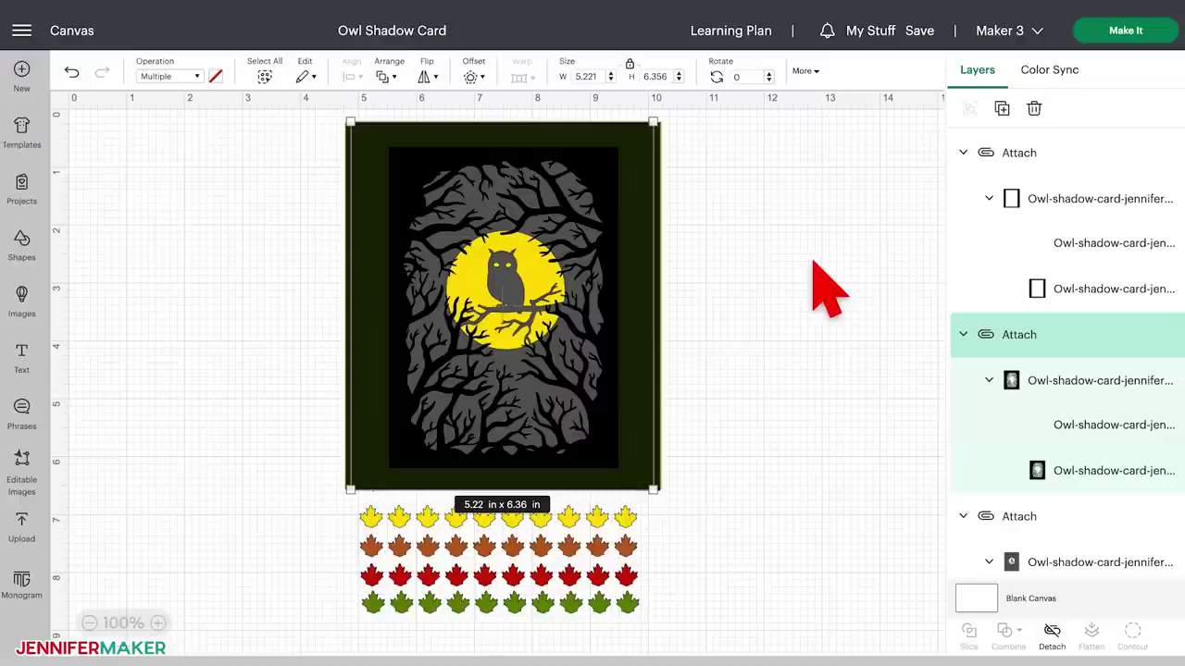
- Select everything, resize the card and leaf rows to 5.961 × 9.292 in, and keep it upright
click(265, 78)
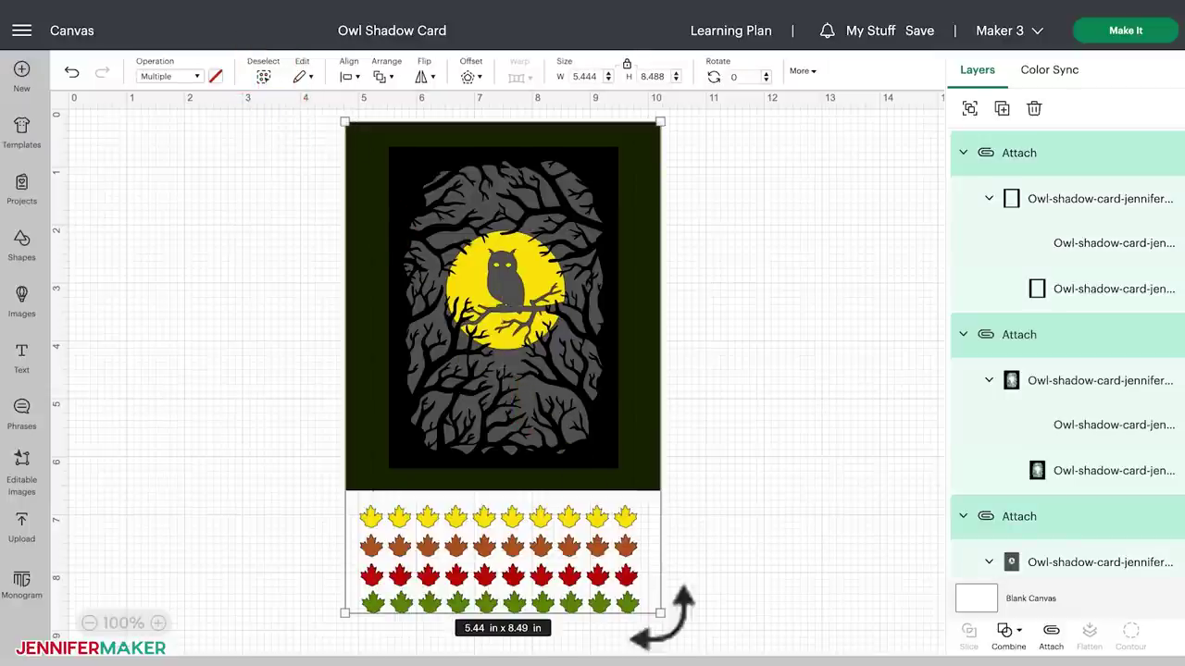
drag(659, 613, 641, 584)
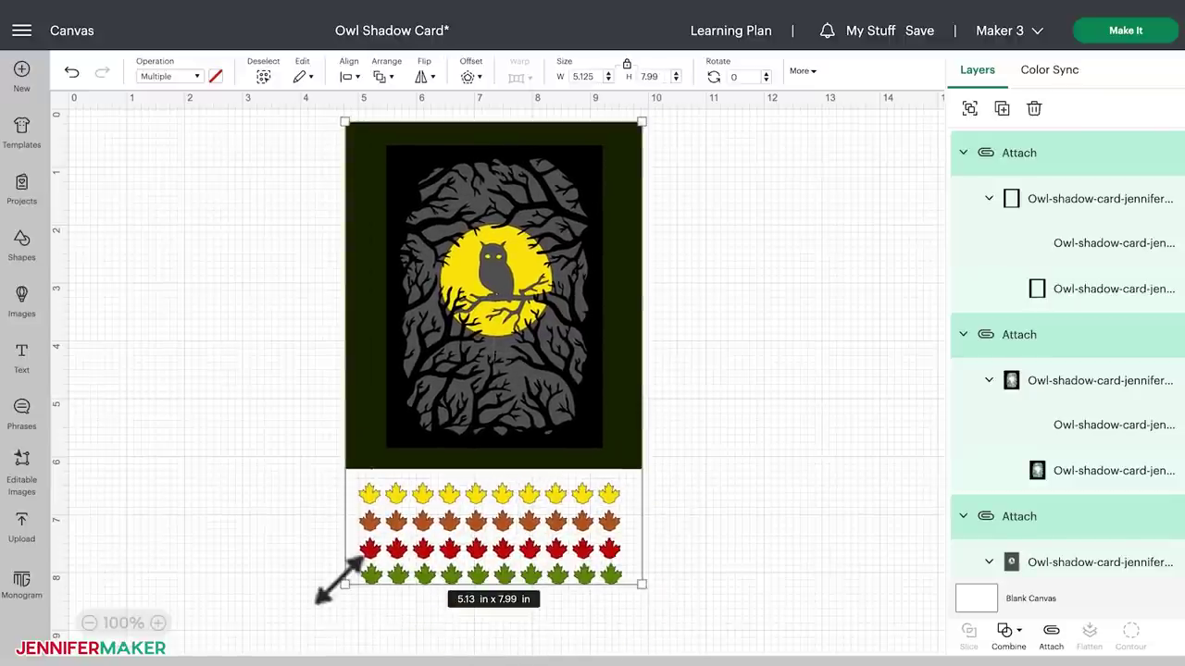
mouse_move(336, 580)
mouse_down()
mouse_move(251, 616)
mouse_move(355, 558)
mouse_move(306, 577)
mouse_move(318, 560)
mouse_up()
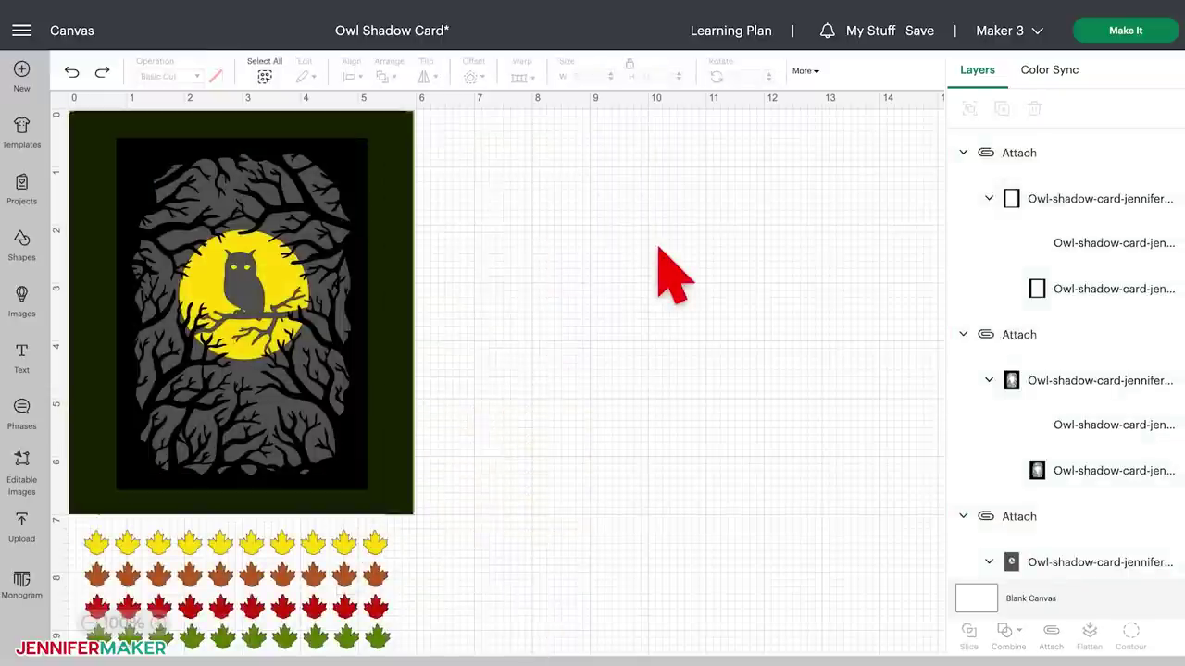
click(414, 352)
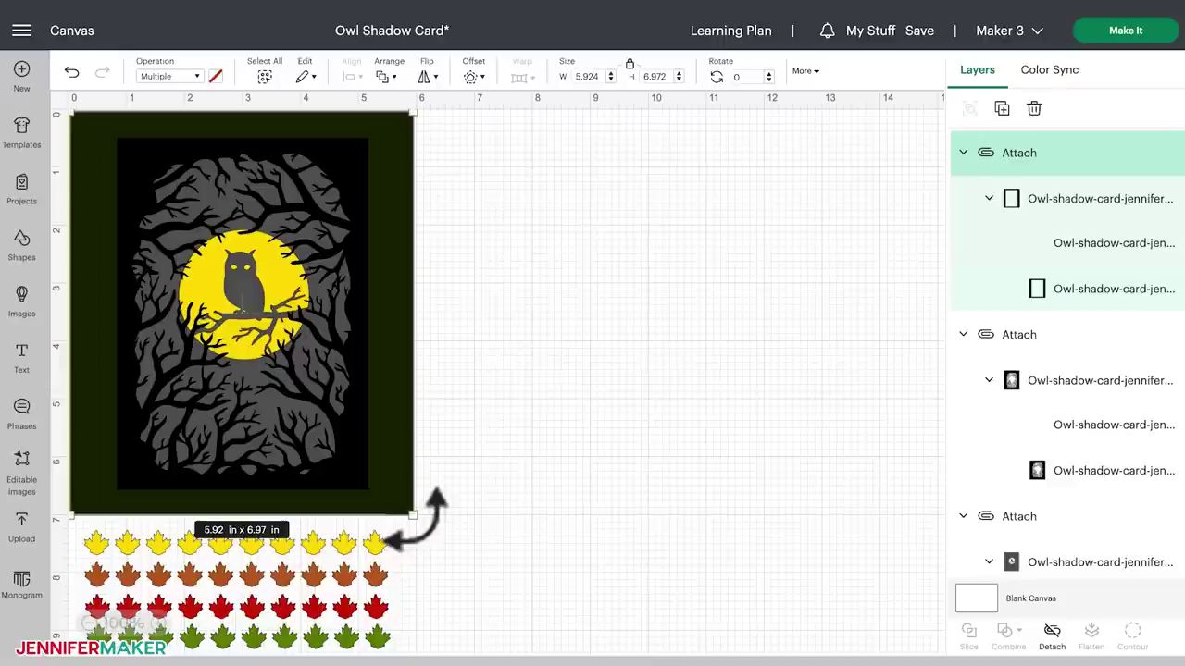
drag(414, 516, 428, 494)
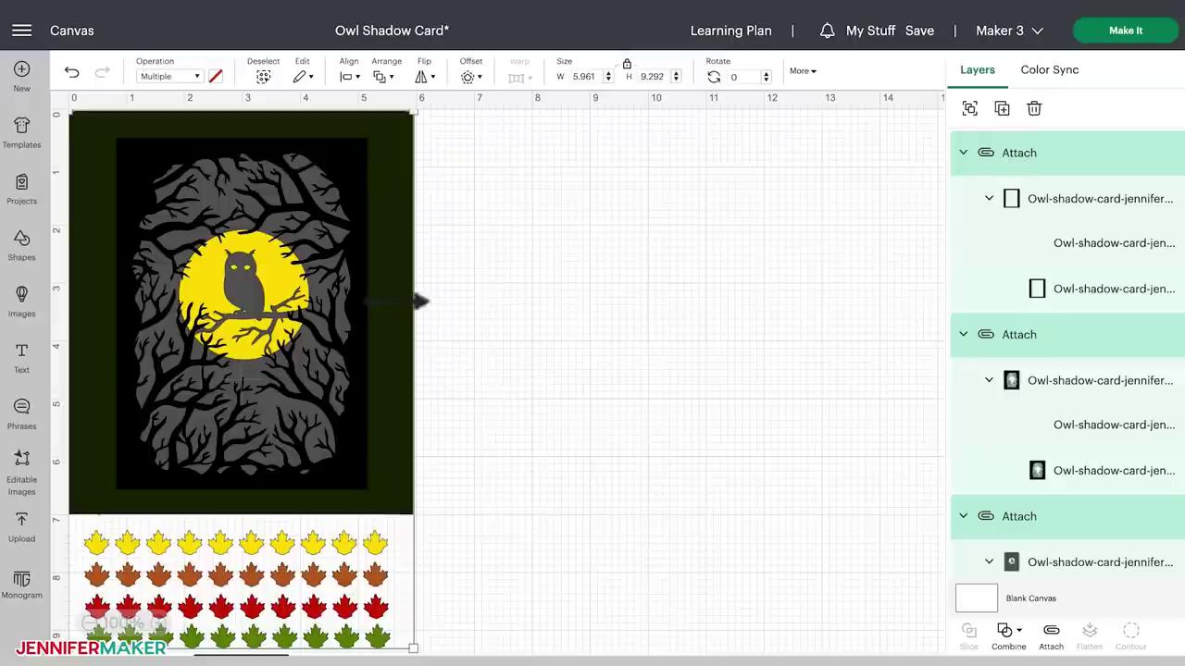
click(422, 78)
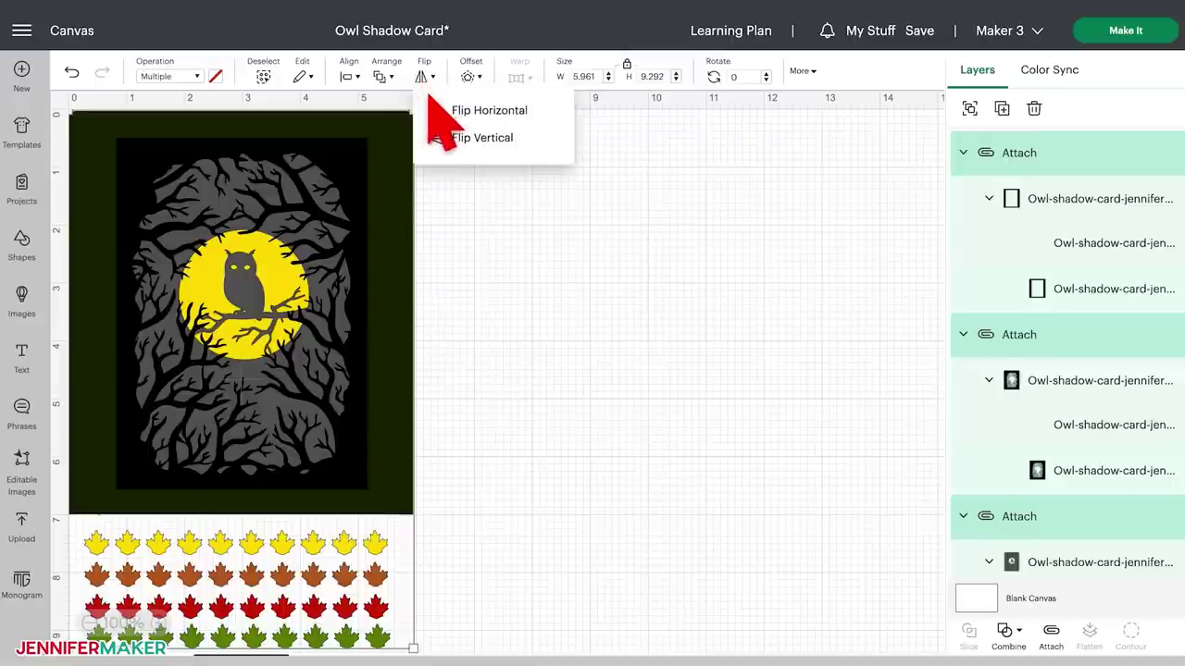
click(491, 116)
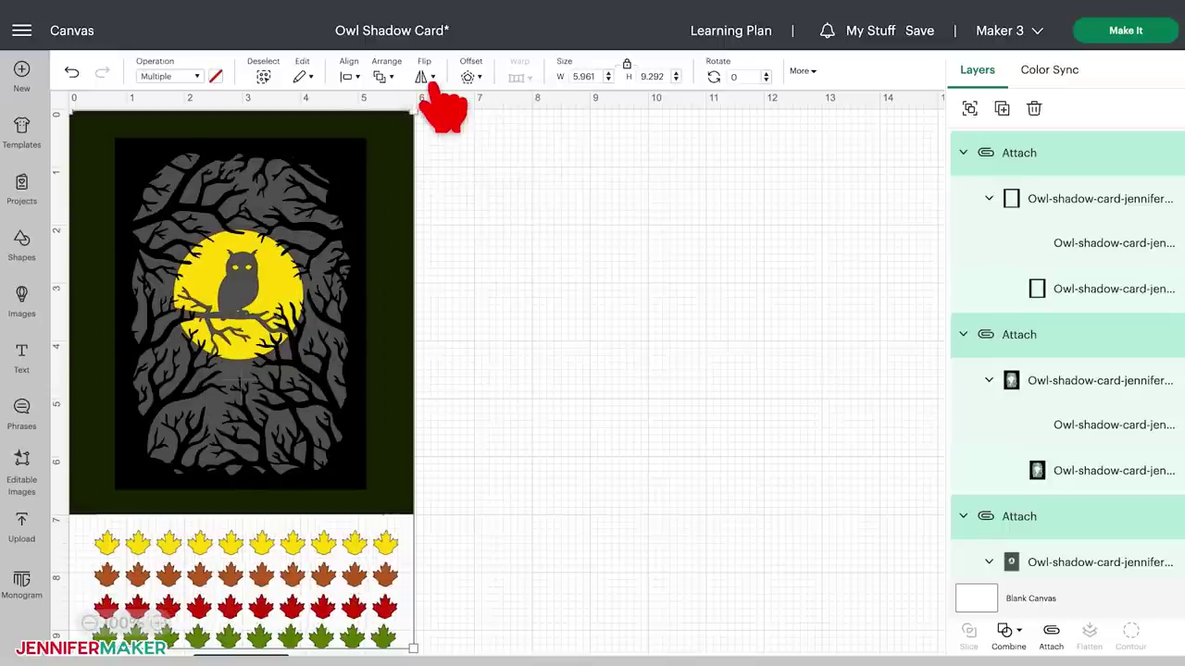
click(621, 251)
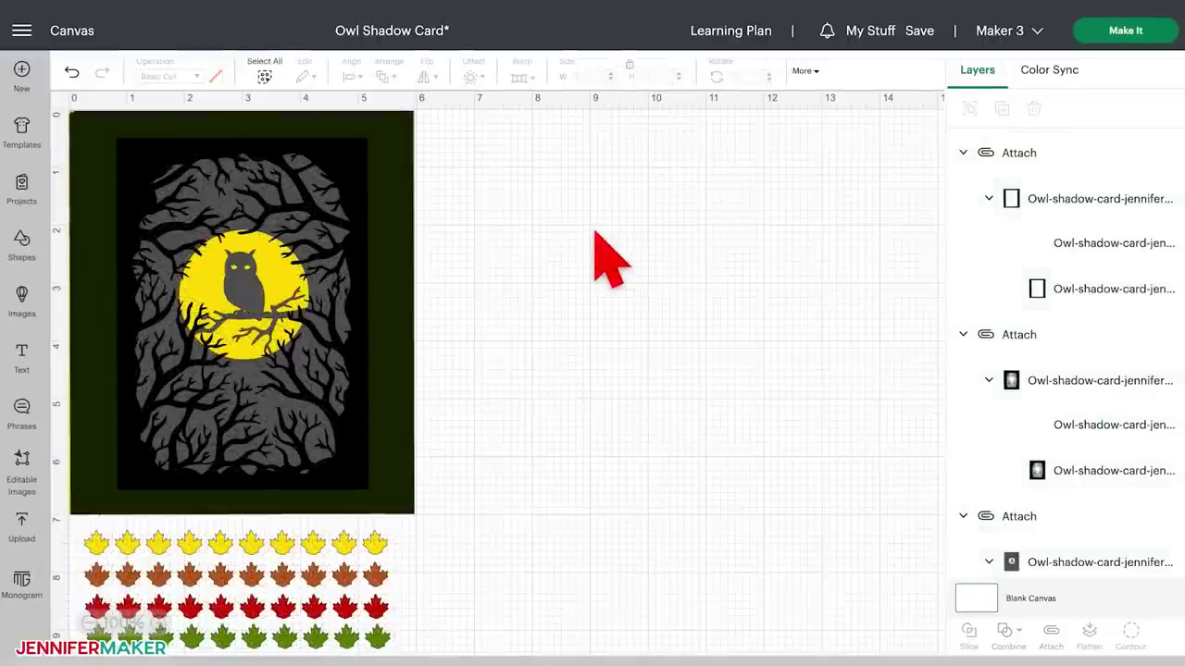
key(ctrl+z)
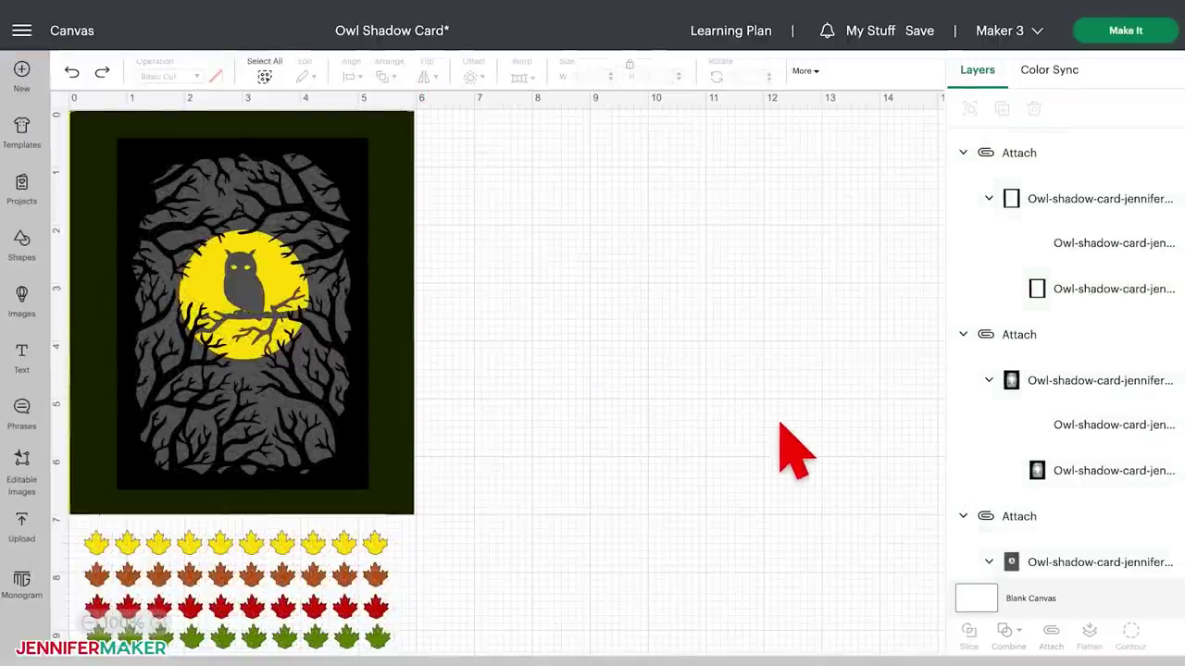
- Hide the green card, tree and yellow moon groups, then drag the owl panel to the right
click(1169, 153)
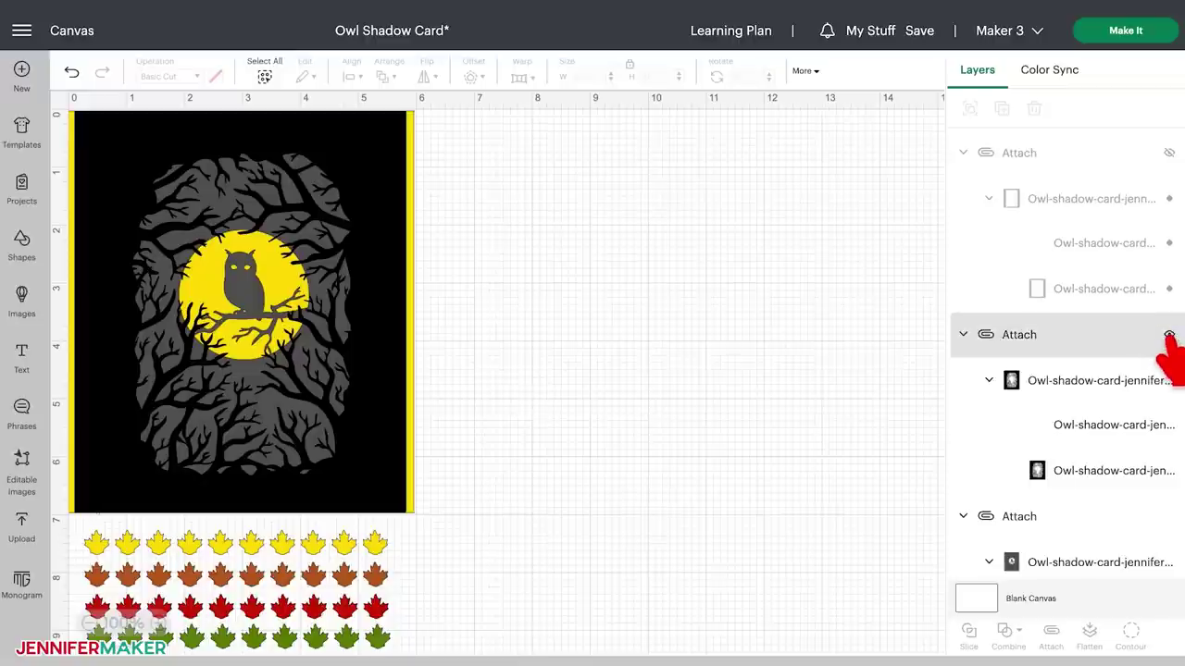
click(1169, 379)
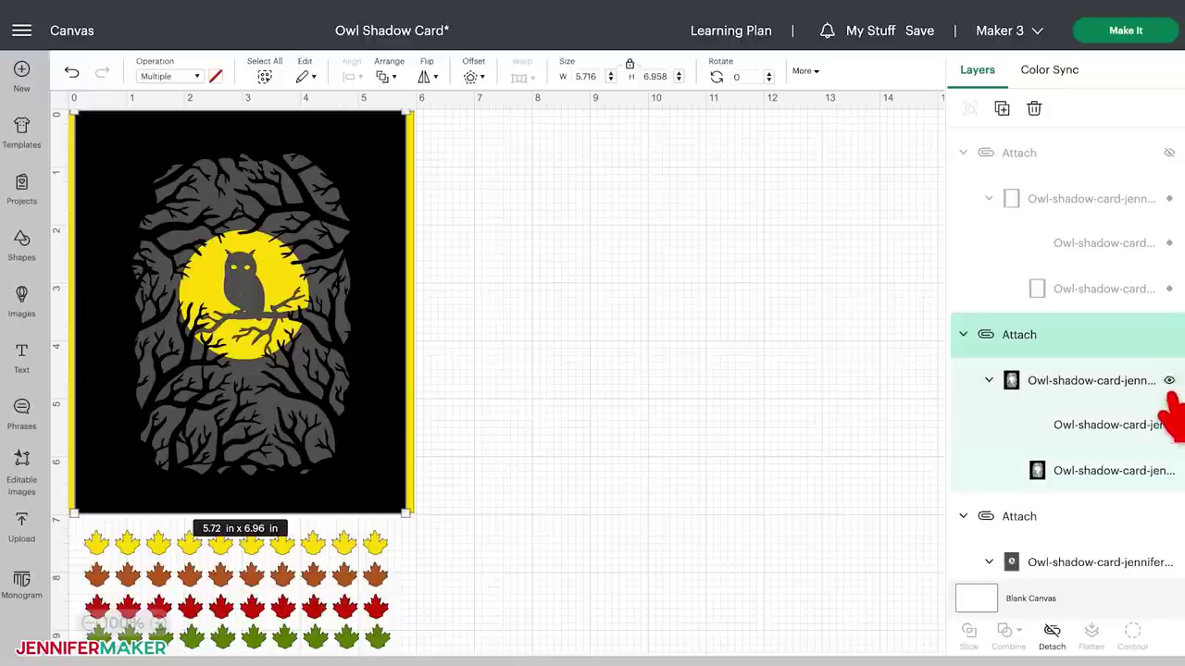
scroll(1164, 518, down, 1)
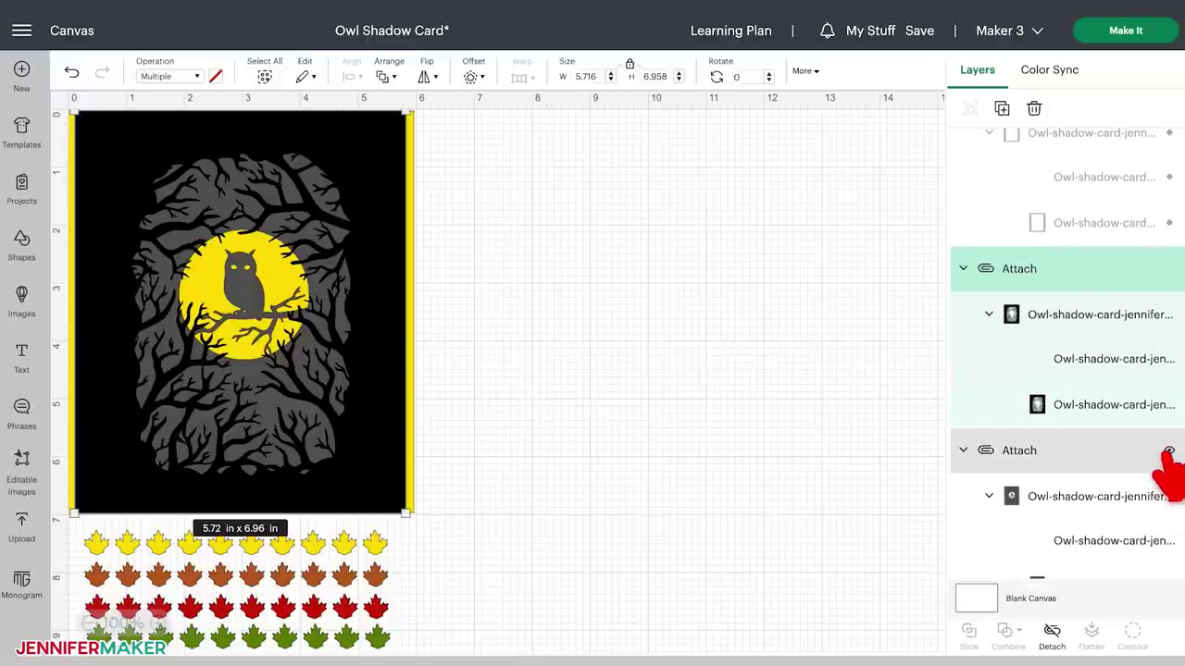
click(1169, 268)
click(1168, 392)
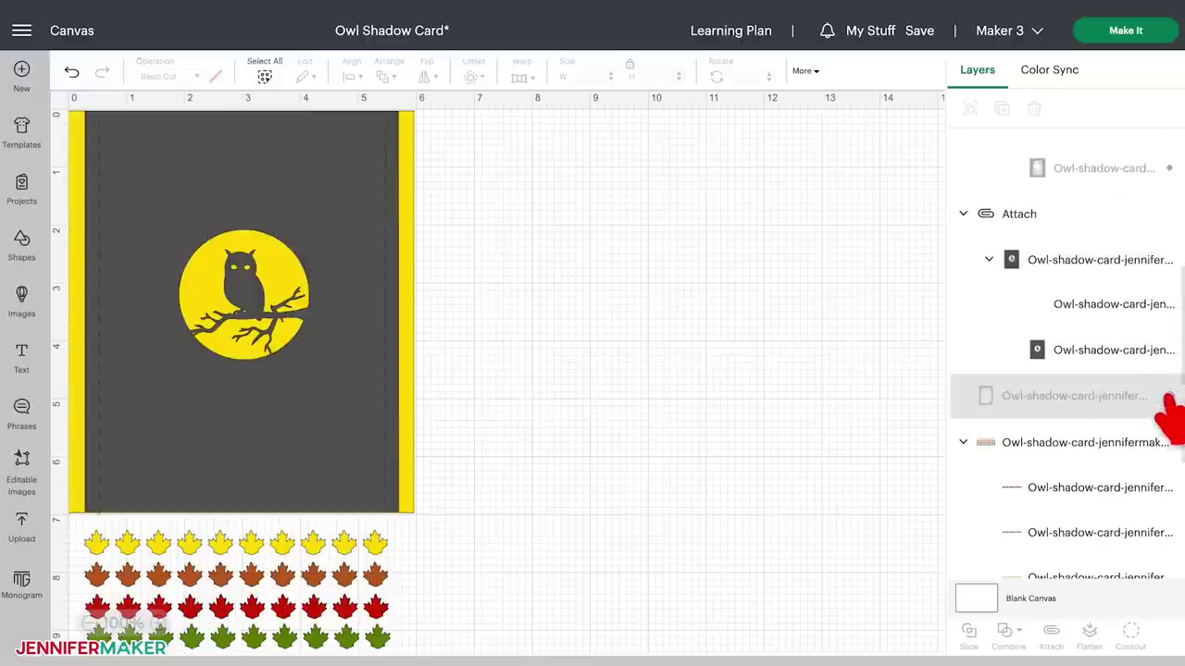
scroll(1168, 400, down, 4)
click(1169, 416)
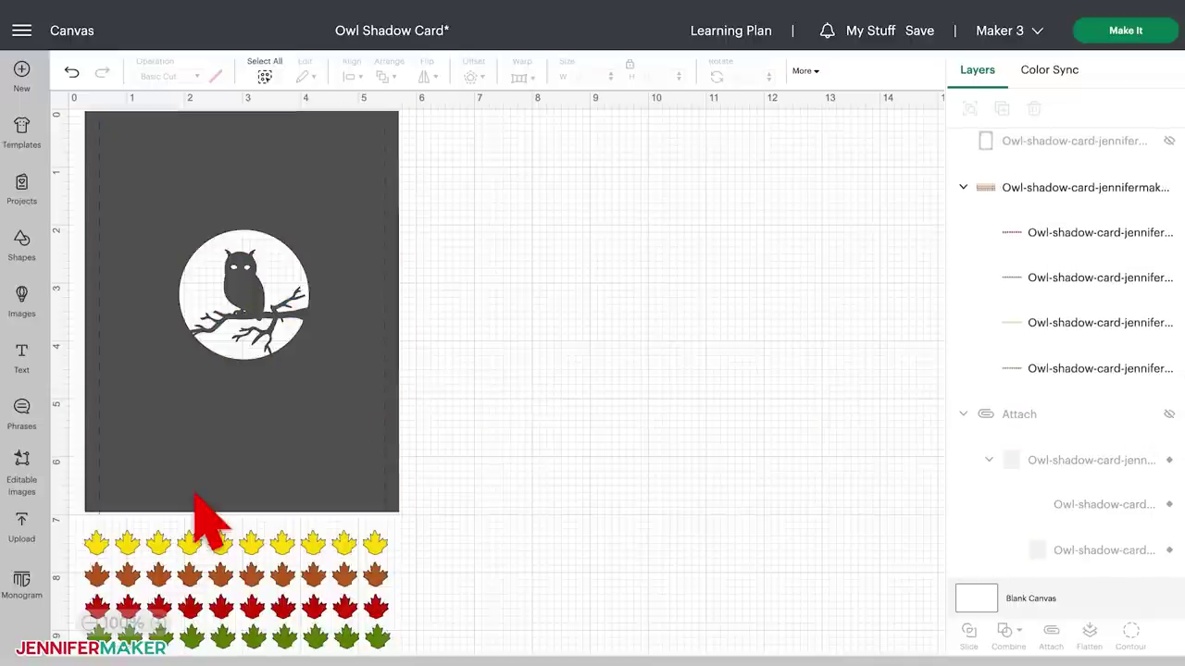
drag(196, 497, 653, 416)
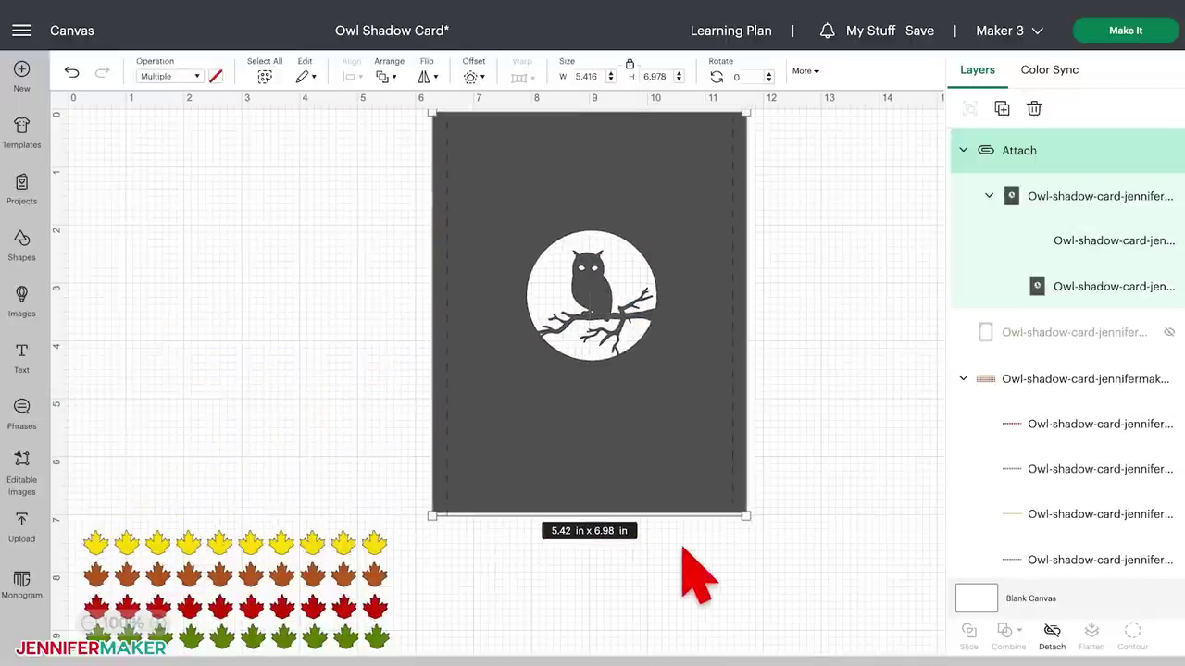
- Zoom to 200% and open a magnified Contour view of the owl image layer
click(158, 623)
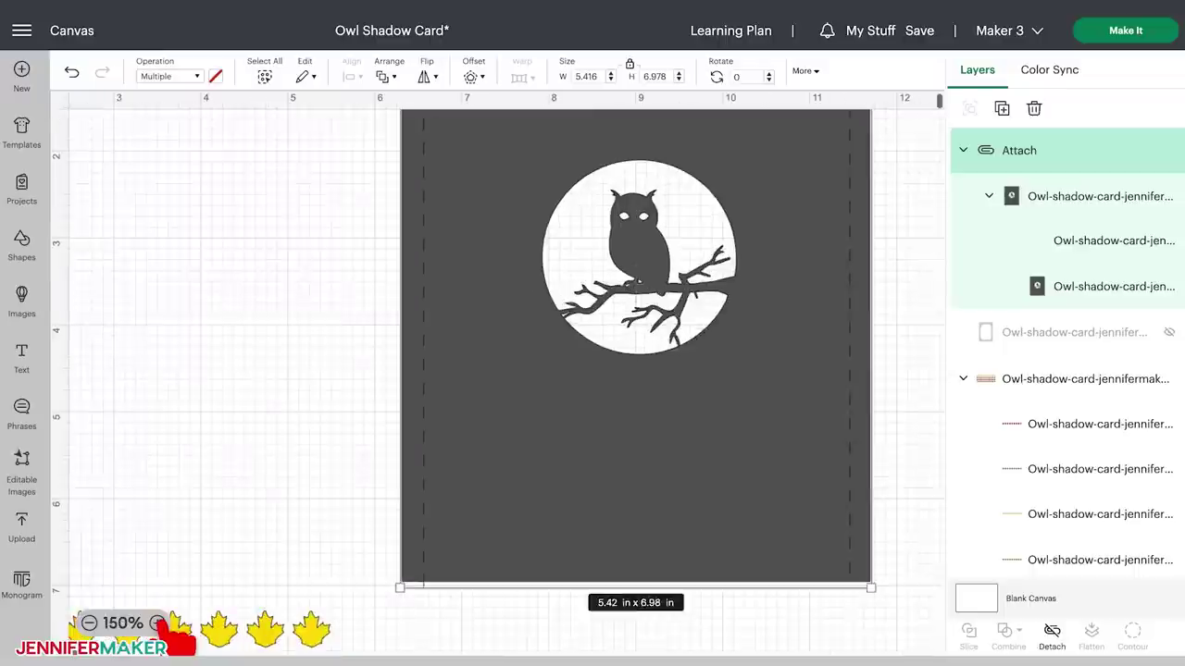
click(158, 623)
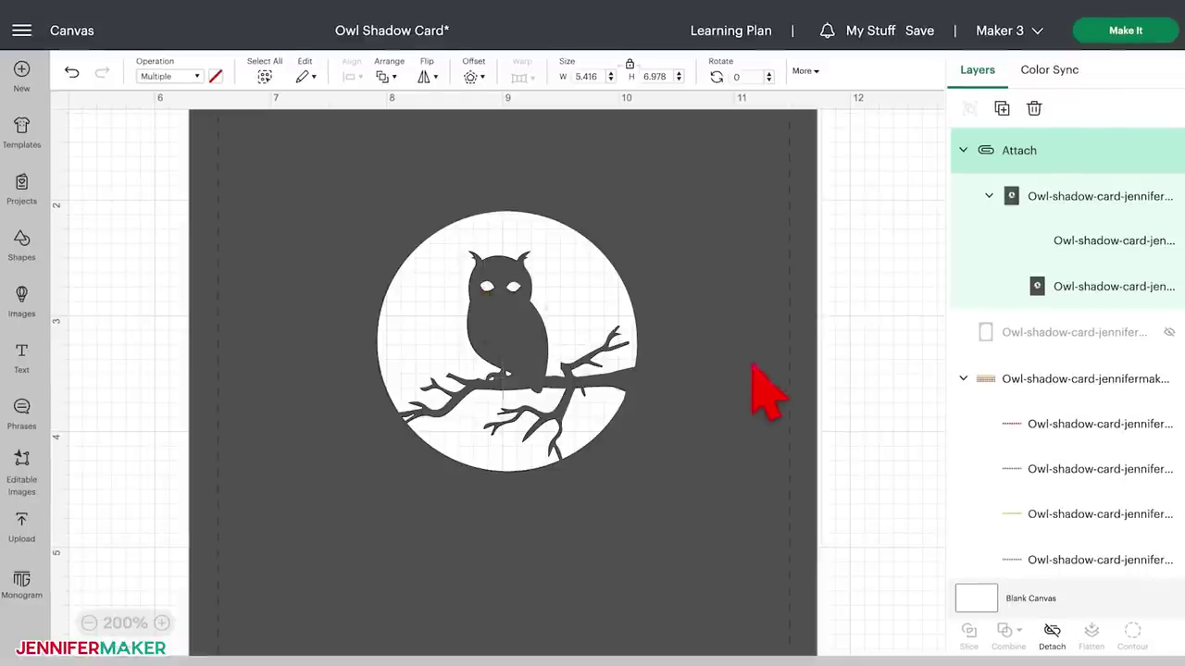
click(1085, 287)
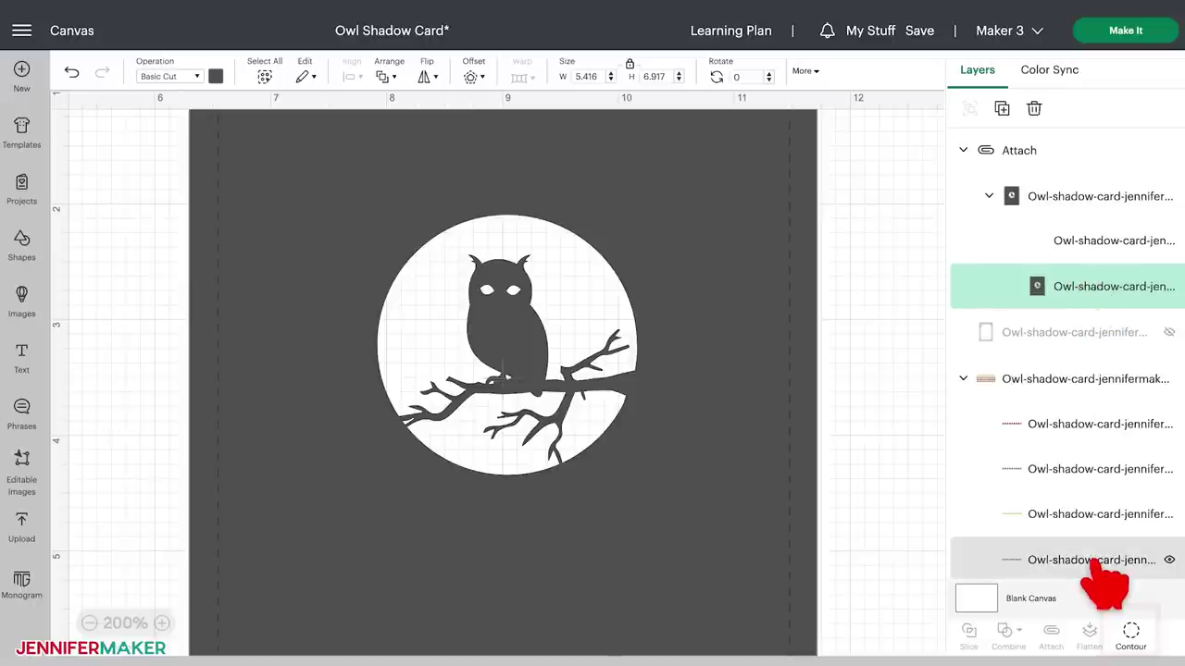
click(1131, 637)
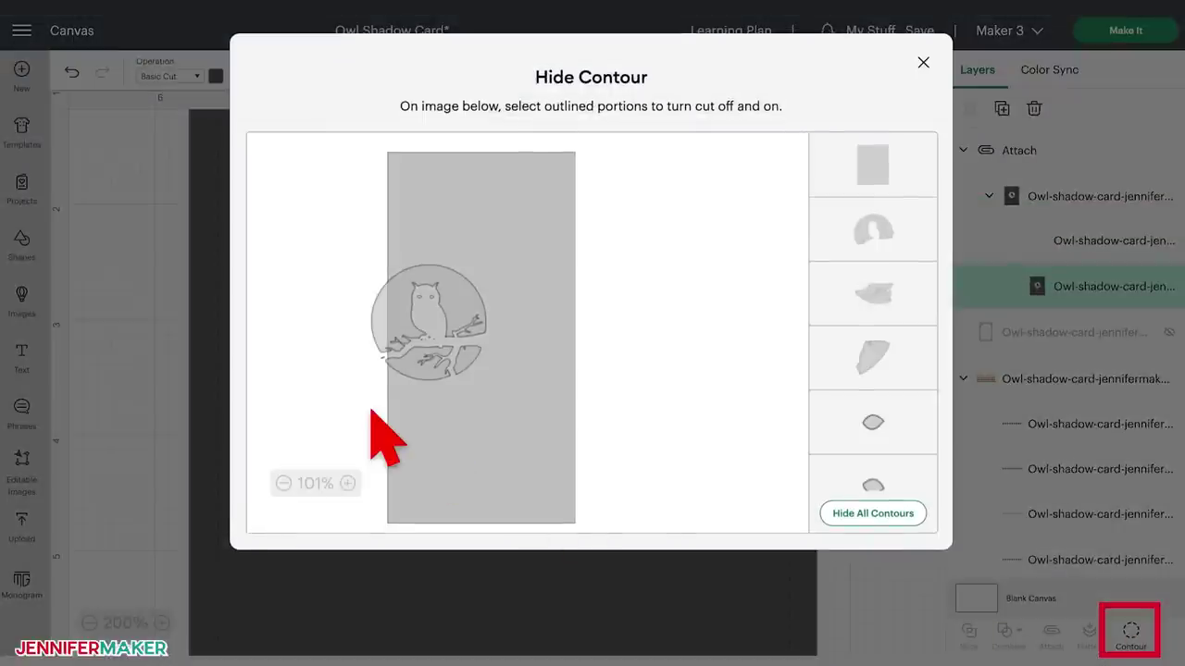
click(348, 484)
click(348, 483)
click(348, 483)
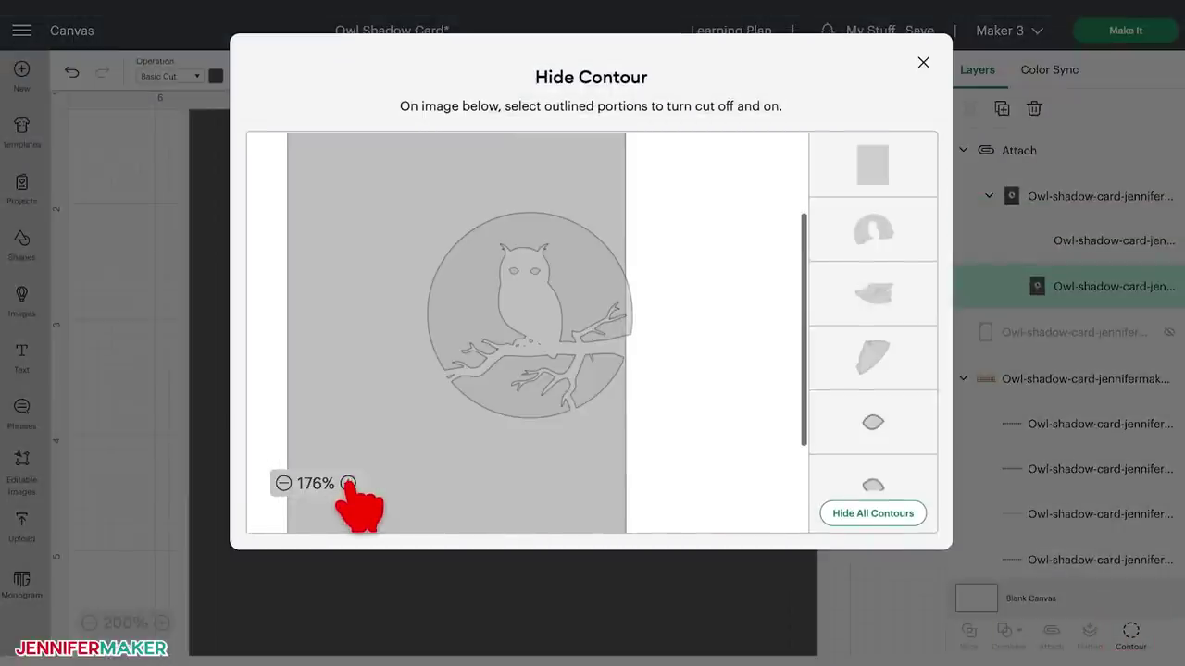
click(349, 484)
click(349, 483)
click(349, 483)
click(349, 483)
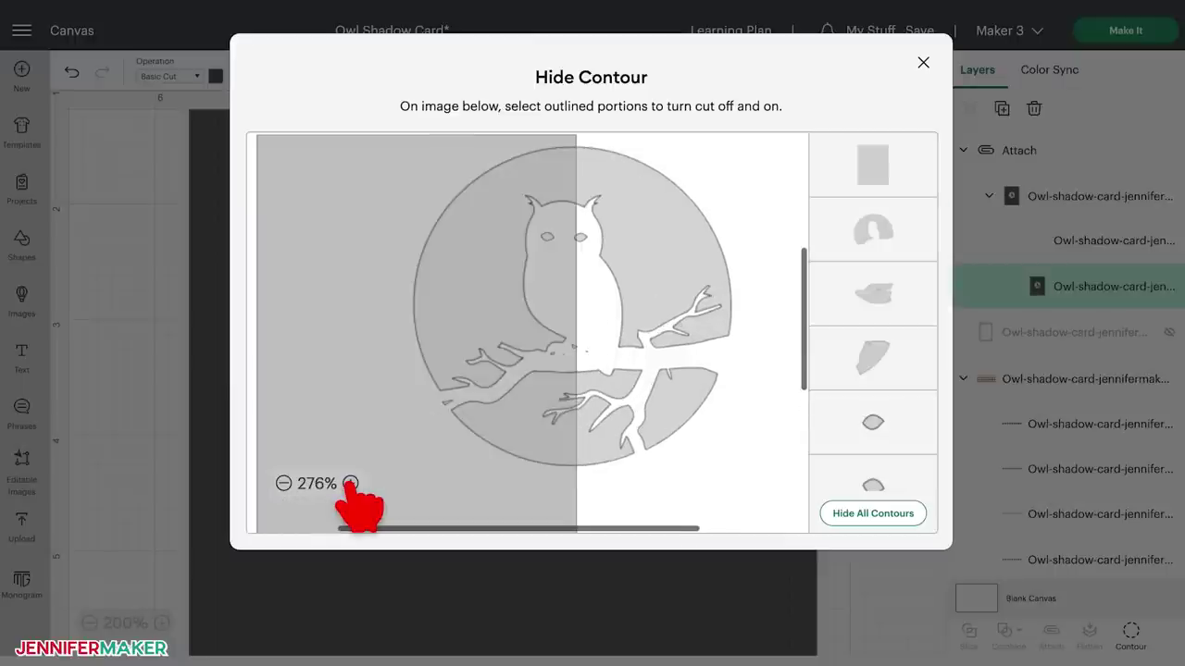
click(349, 483)
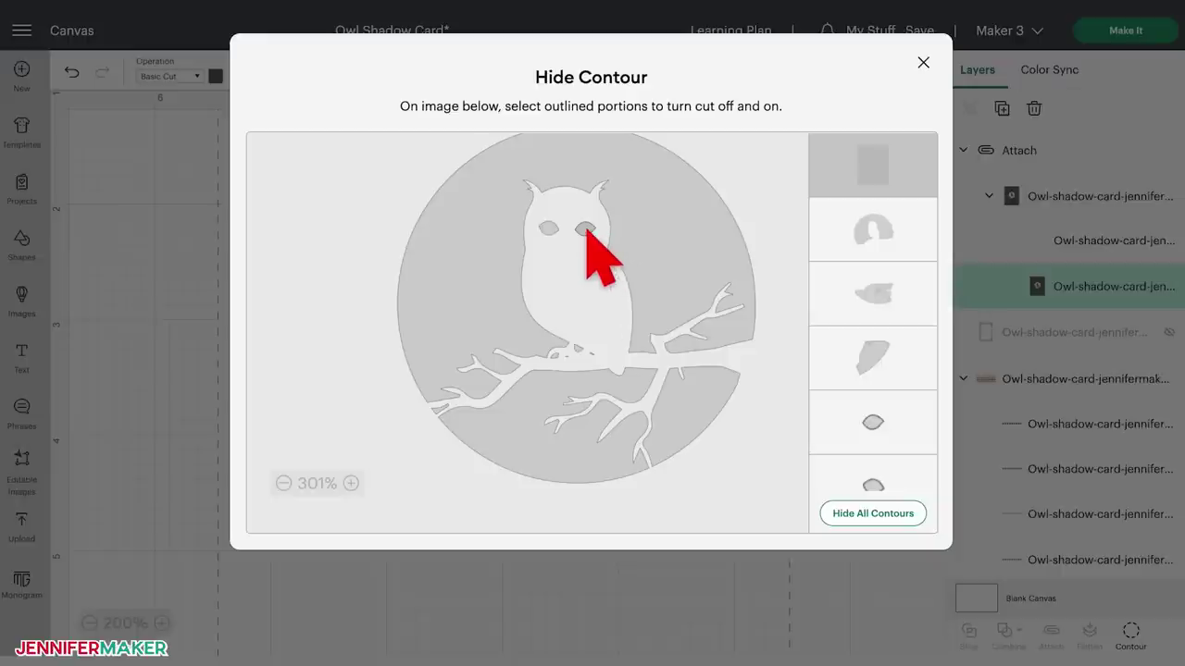
- Hide both owl eye cutouts and return to the canvas
click(585, 230)
click(548, 229)
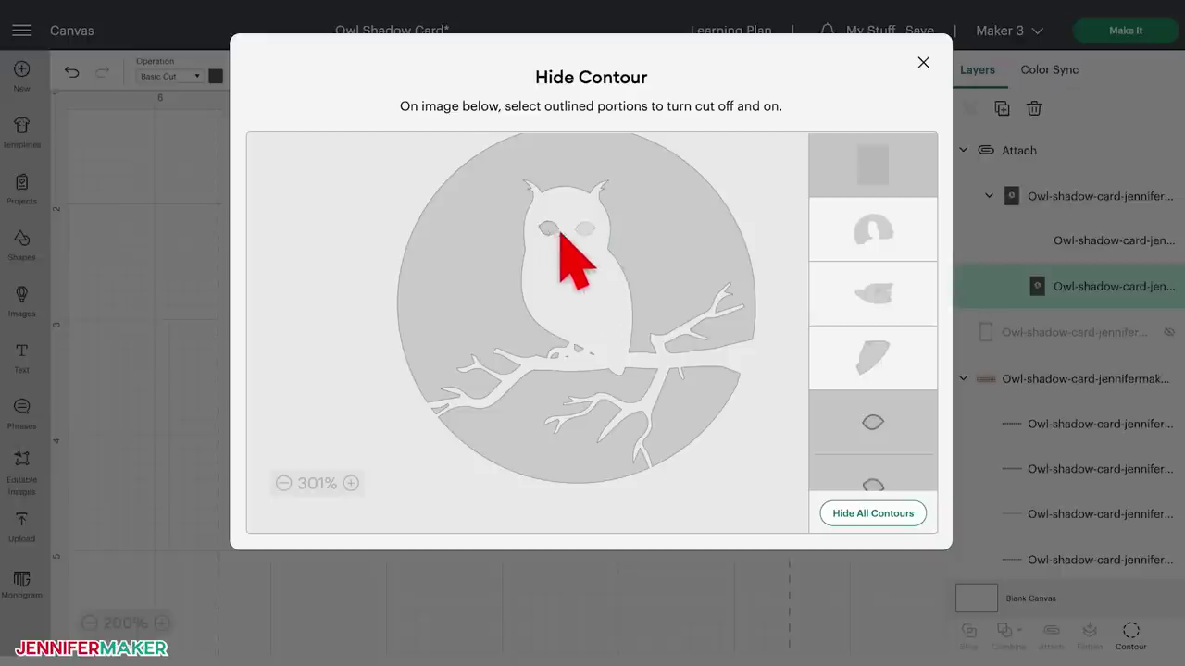
click(923, 63)
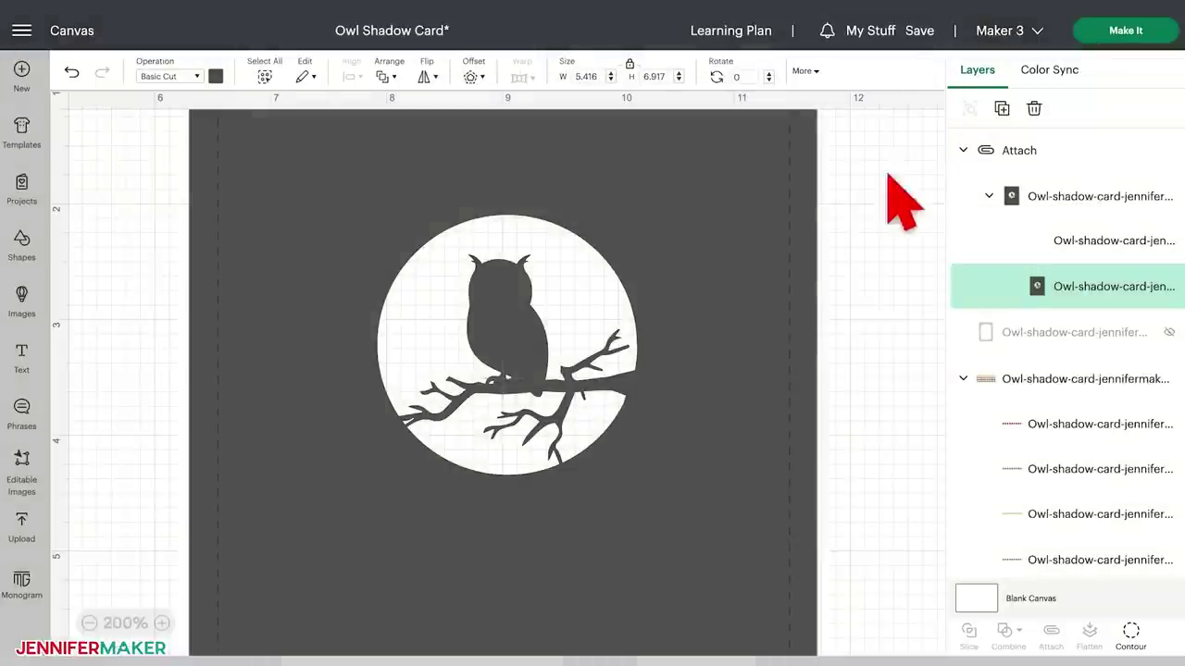
- Shrink a heart to 0.171 × 0.151 in on the owl's left eye and slice it from the owl
click(162, 623)
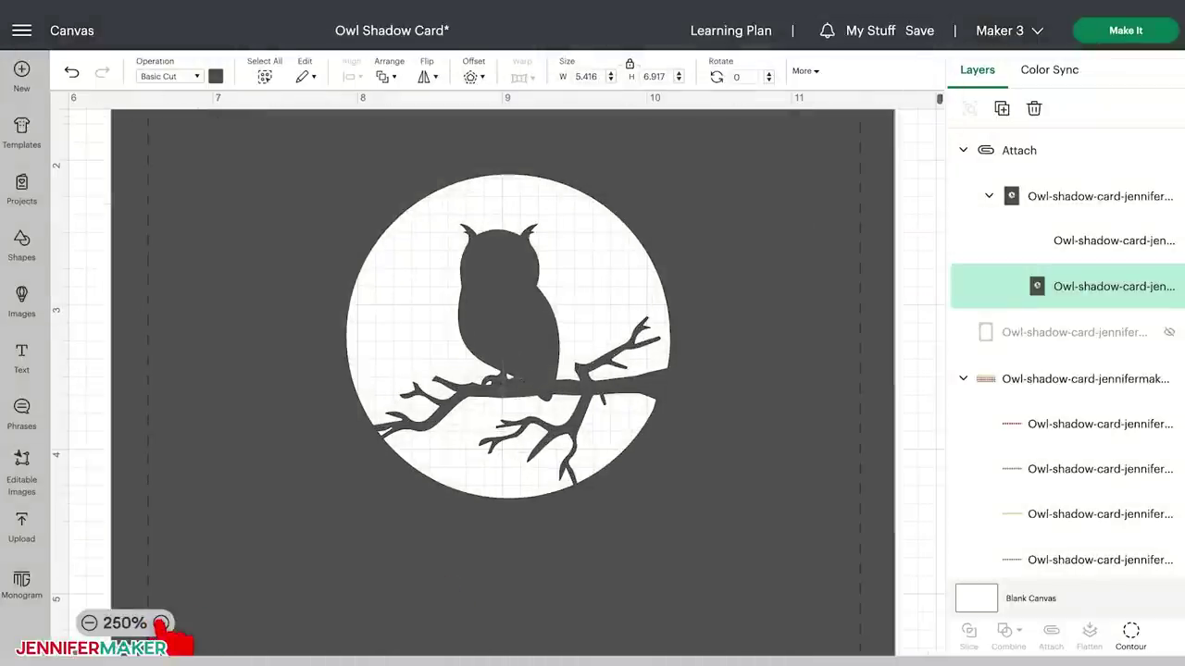
scroll(726, 556, up, 3)
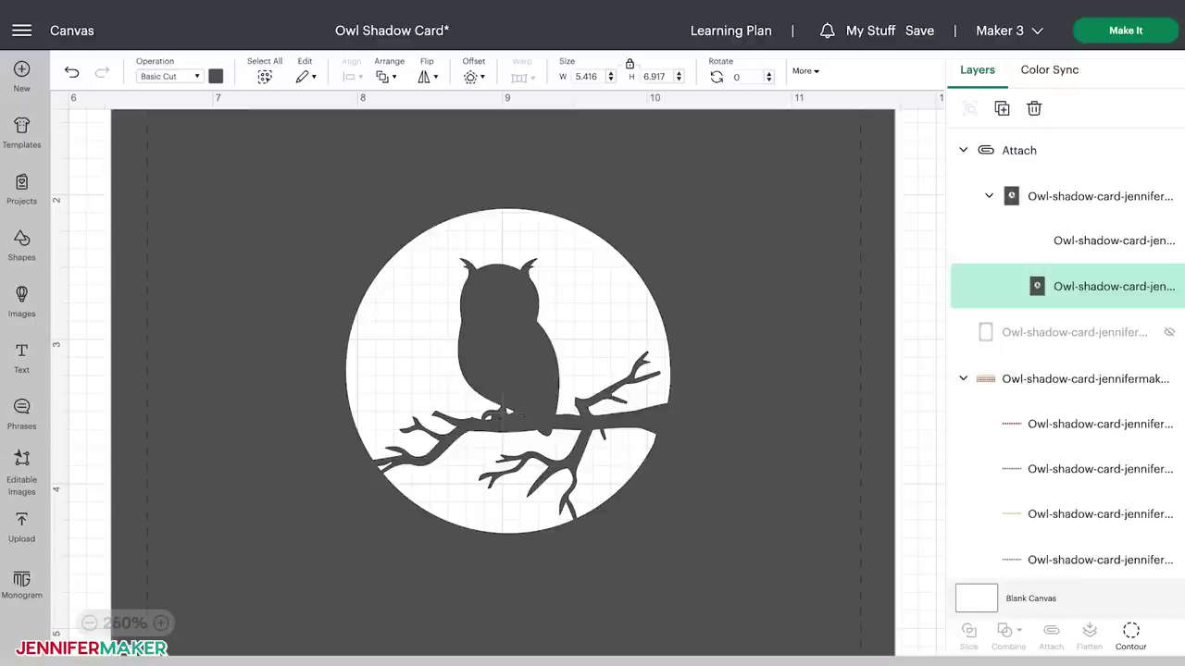
click(28, 245)
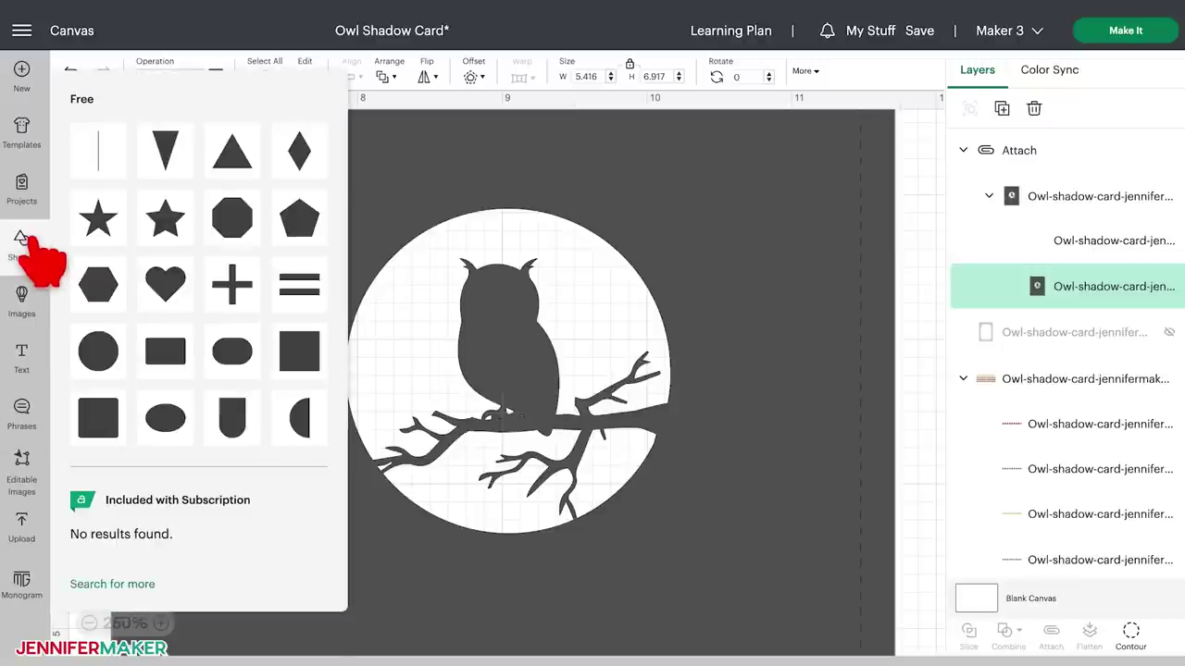
click(170, 283)
drag(408, 415, 495, 301)
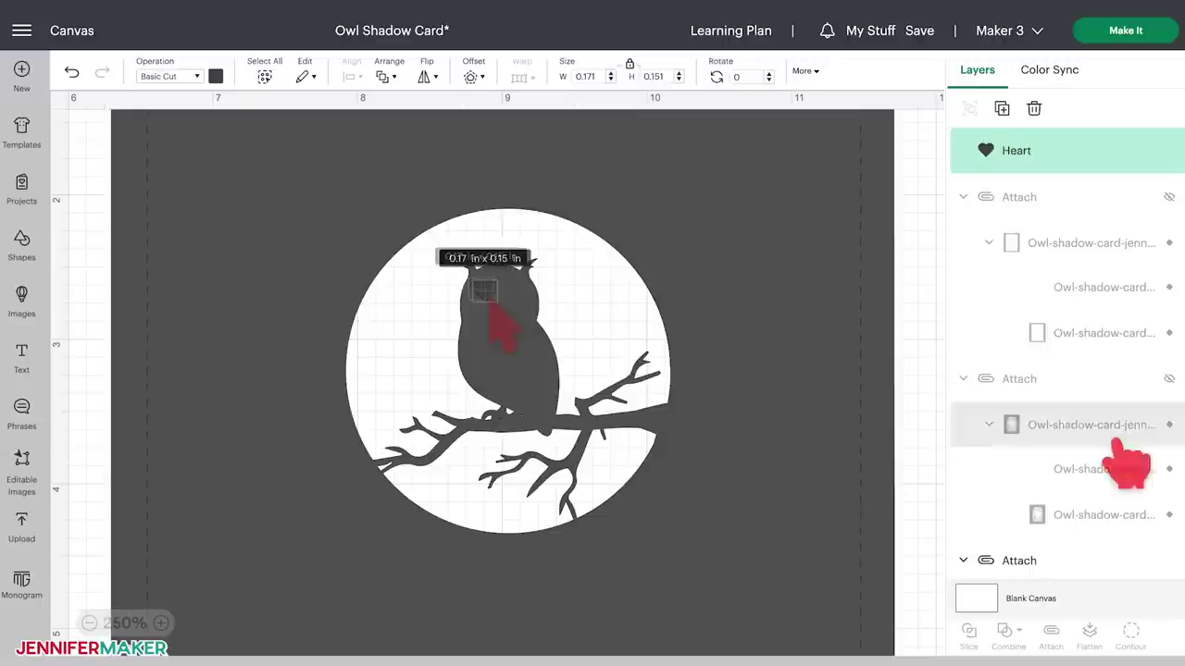
scroll(1125, 463, down, 1)
scroll(1102, 476, down, 2)
scroll(1101, 491, down, 2)
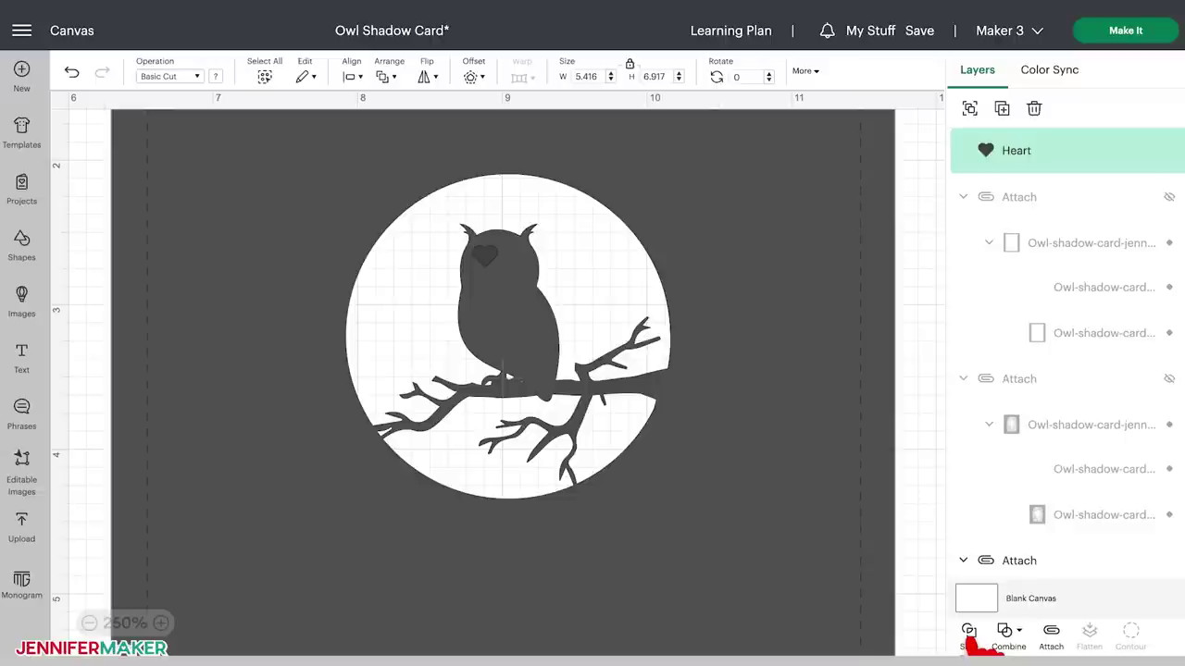
click(968, 633)
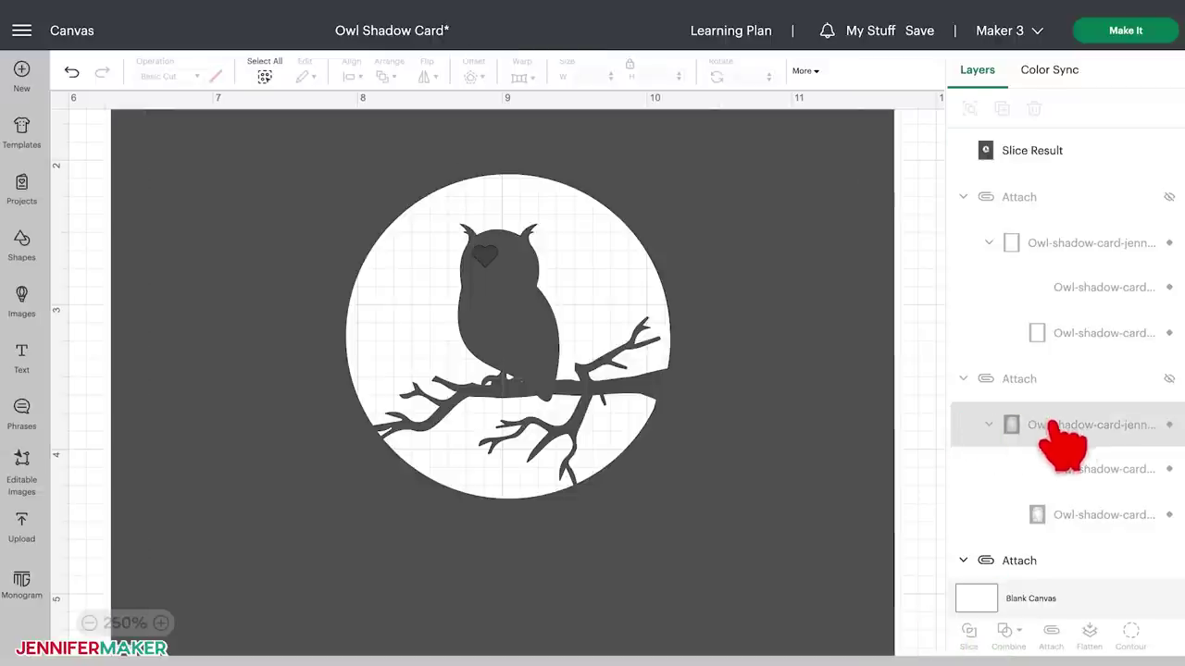
scroll(1079, 449, up, 2)
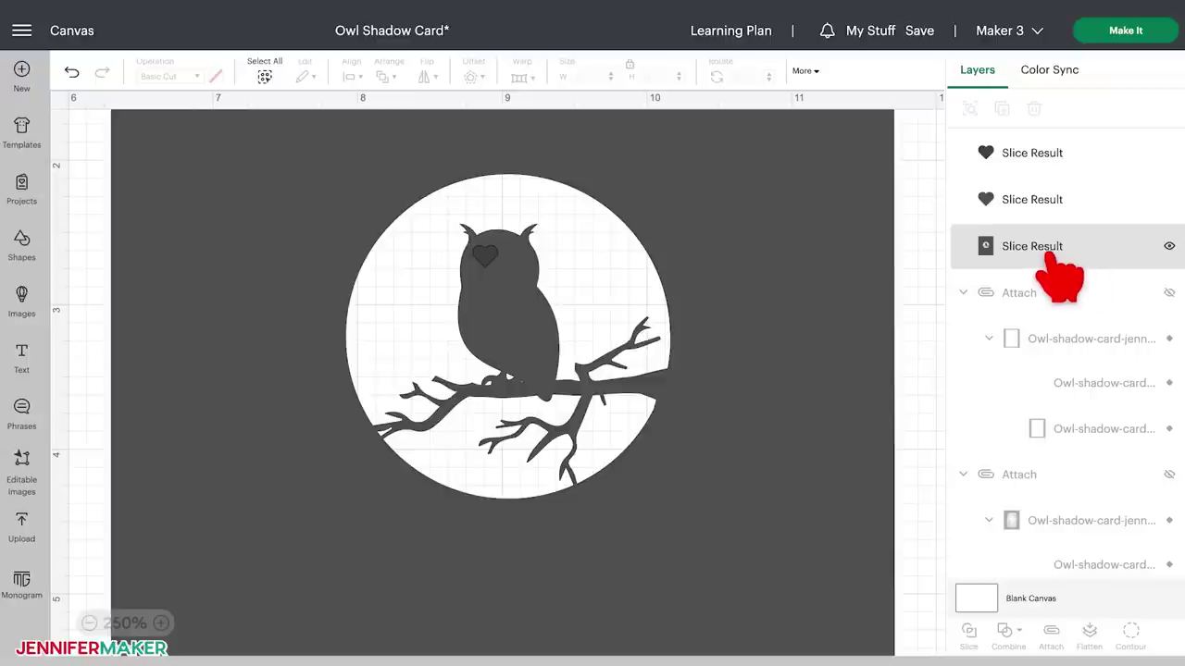
- Move the spare heart onto the owl's right eye and slice it out of the owl layer
drag(485, 259, 521, 278)
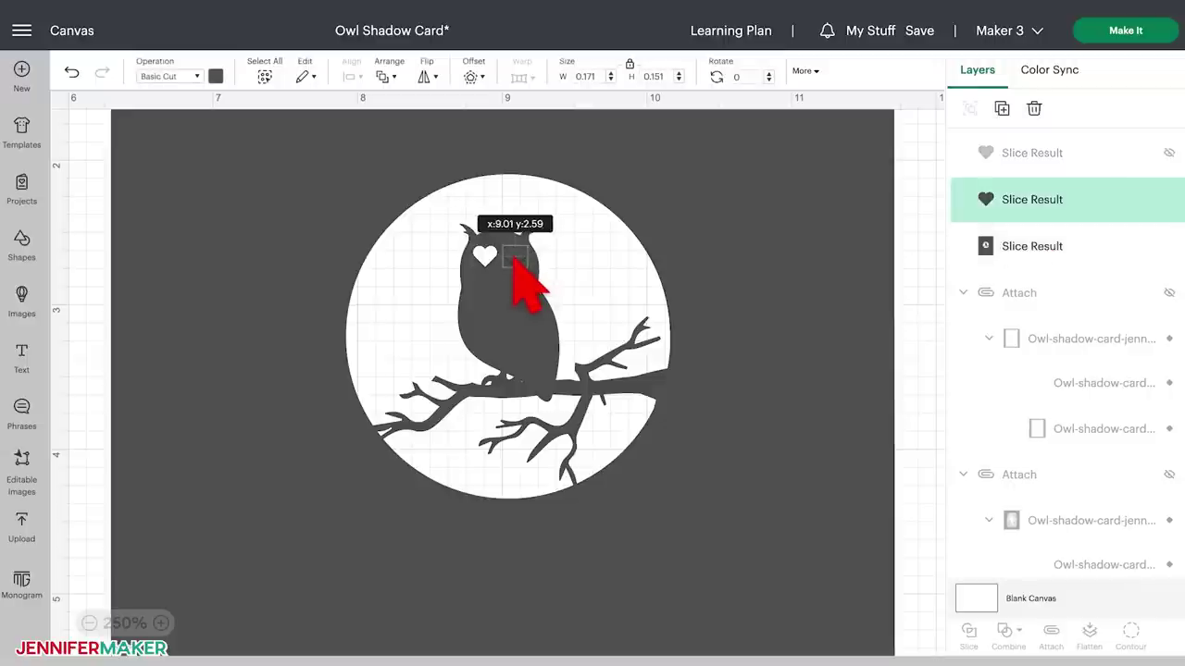
shift+click(1046, 259)
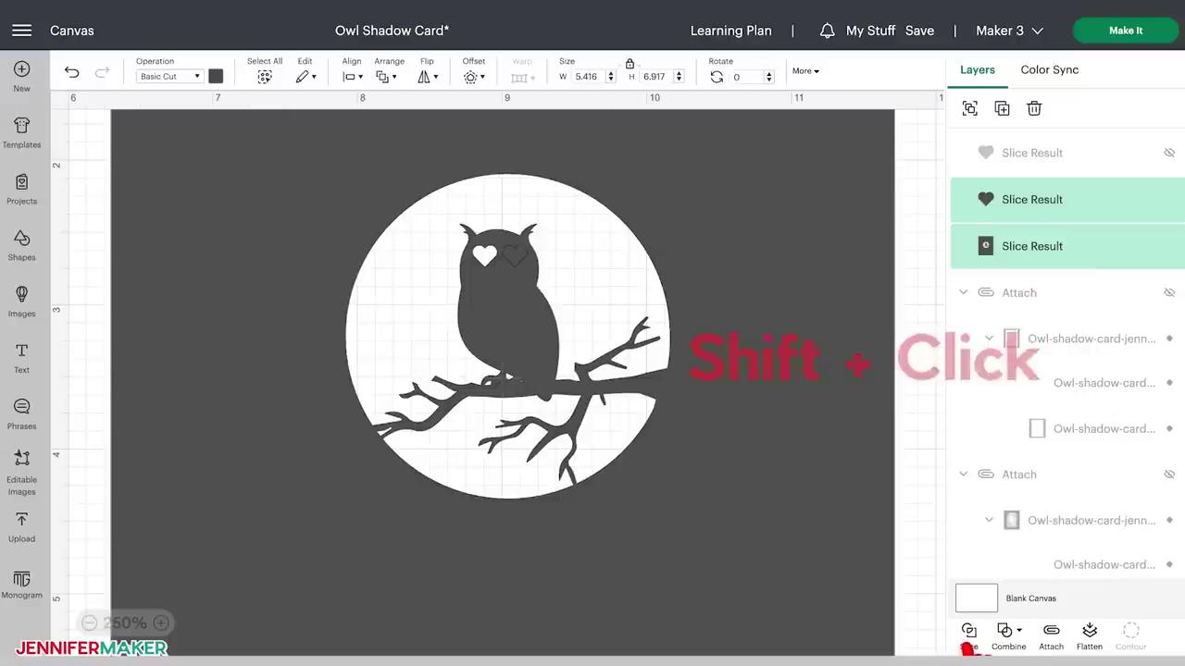
click(969, 639)
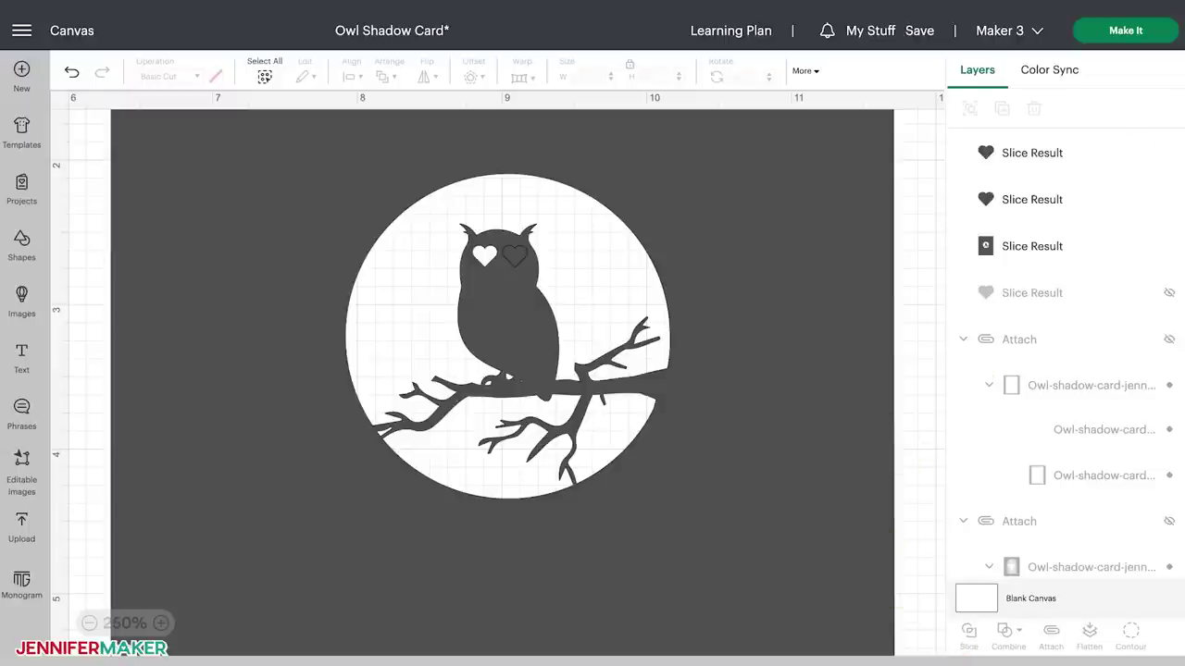
- Hide the two leftover heart pieces so only the heart-shaped eye cut-outs remain
click(1153, 199)
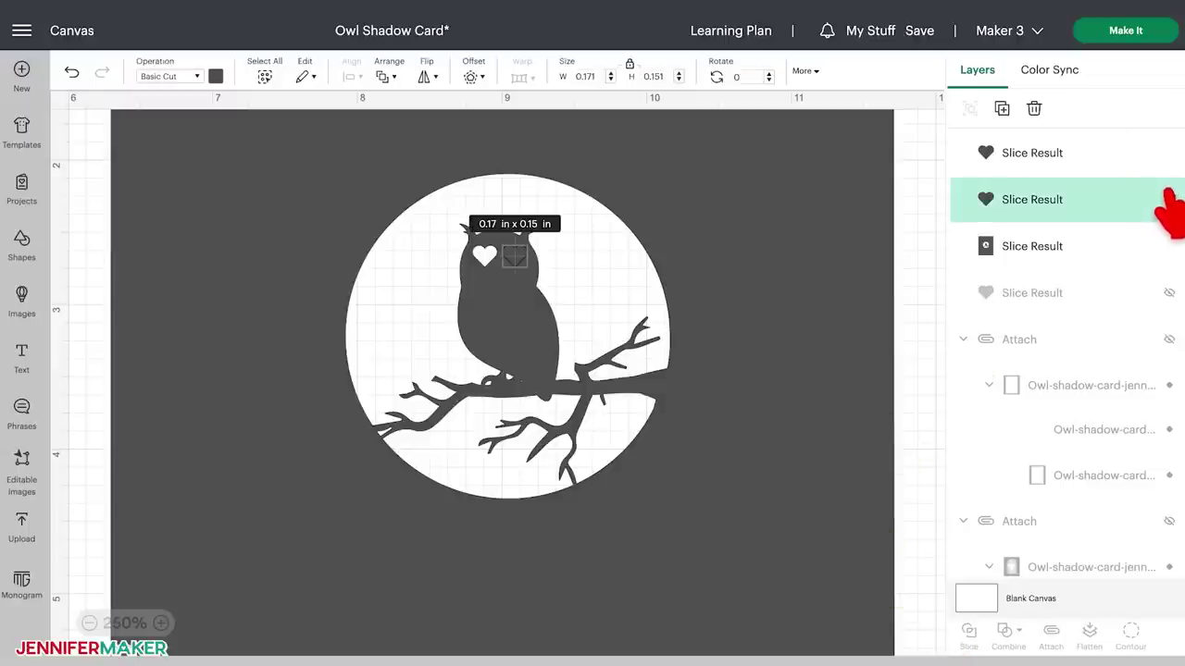
click(1168, 153)
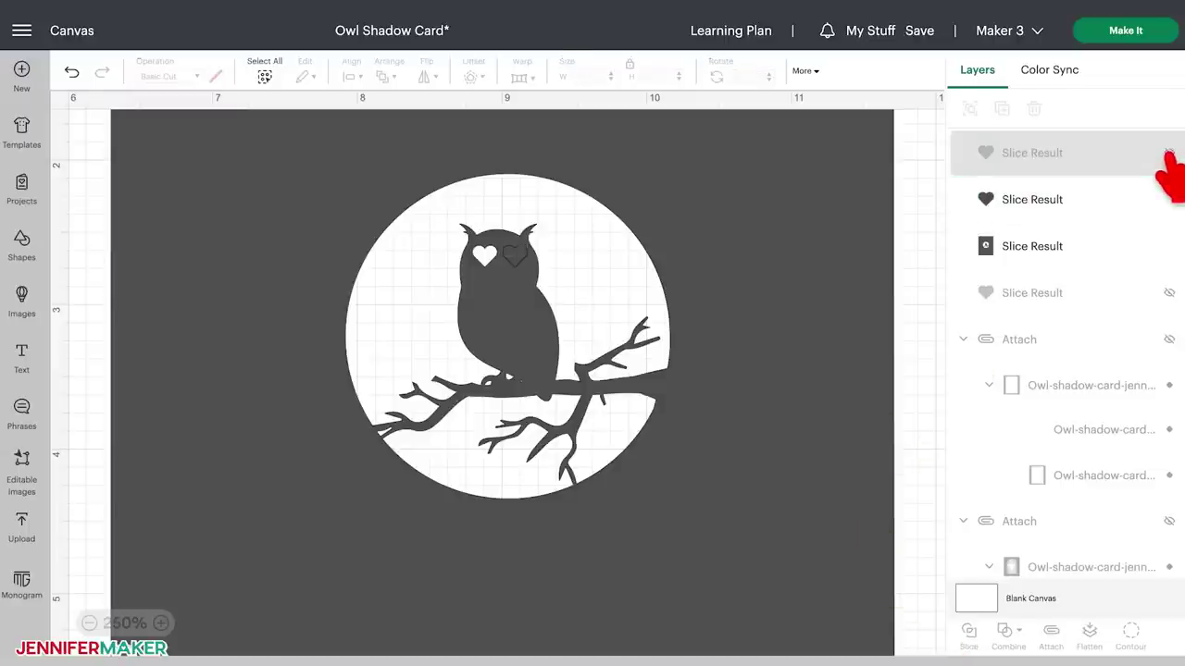
click(1162, 200)
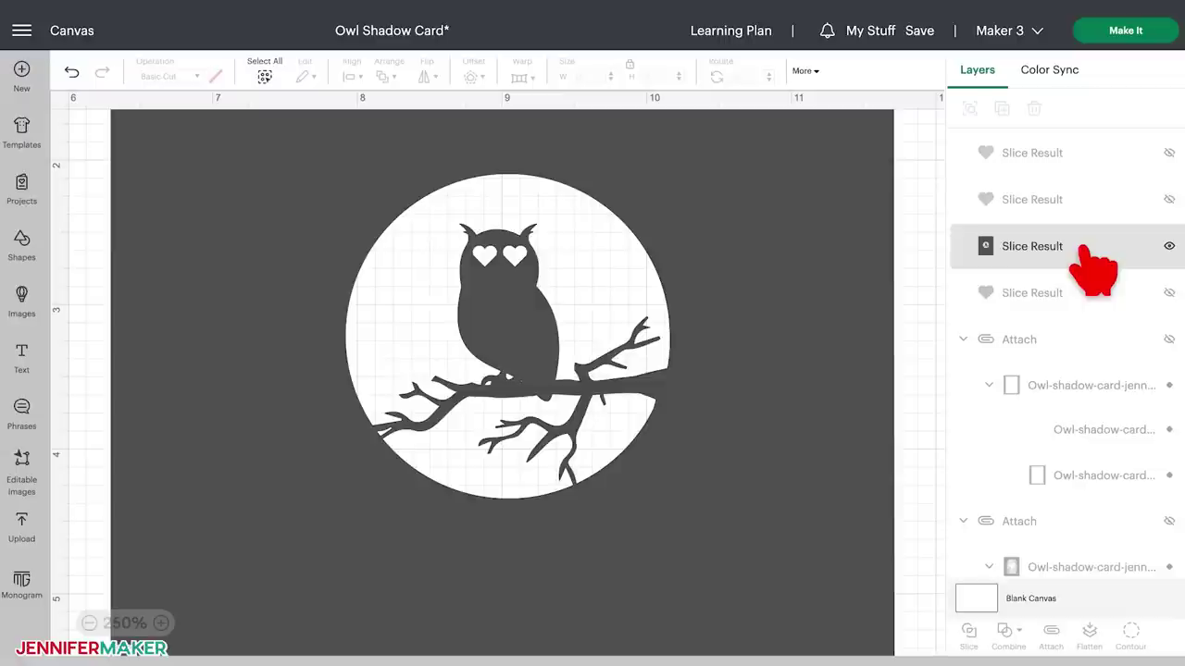
- Add a 2.3 x 2.3 in circle over the moon's upper left
click(21, 243)
click(99, 355)
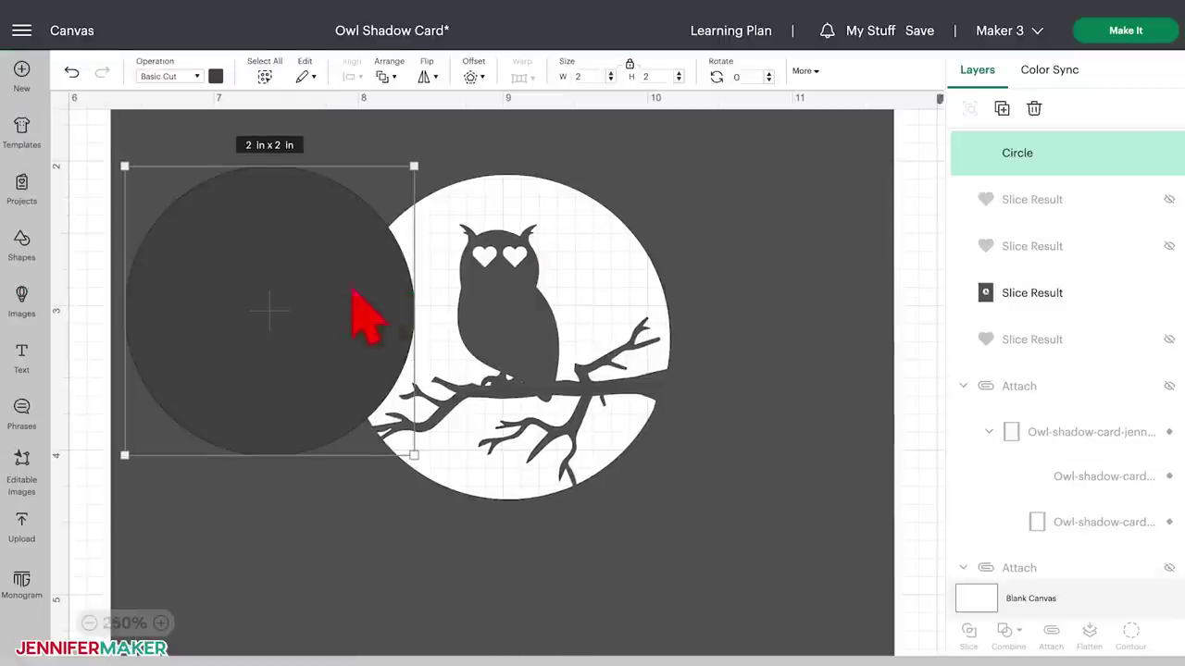
drag(342, 293, 566, 306)
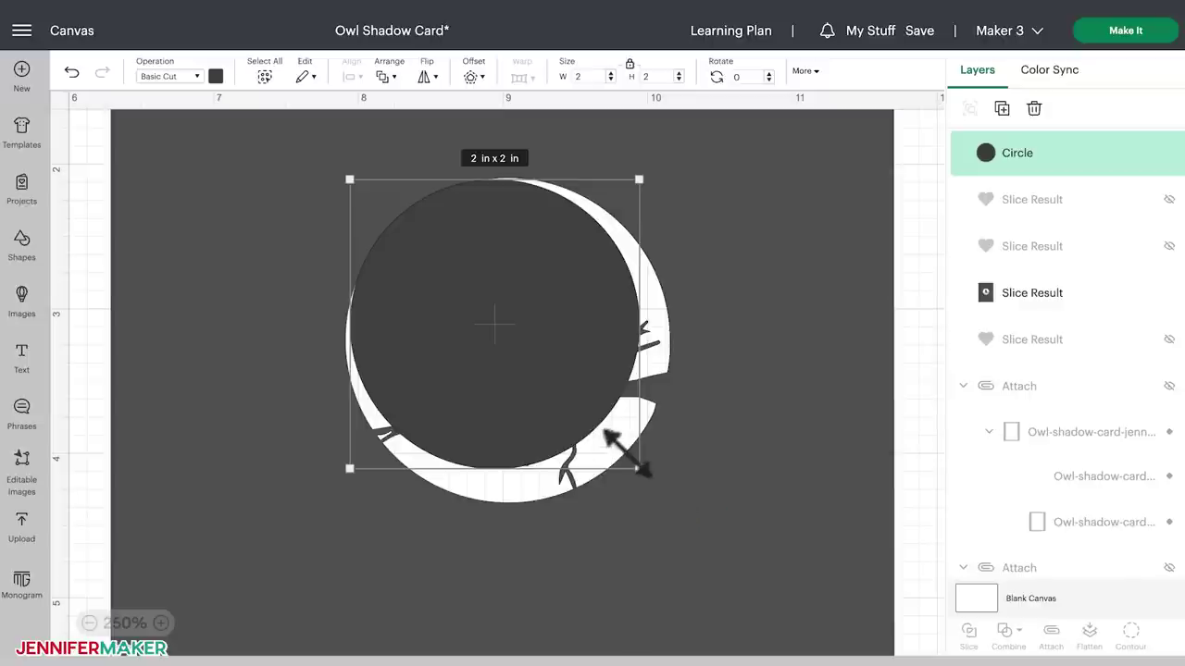
drag(639, 467, 685, 510)
drag(593, 481, 361, 323)
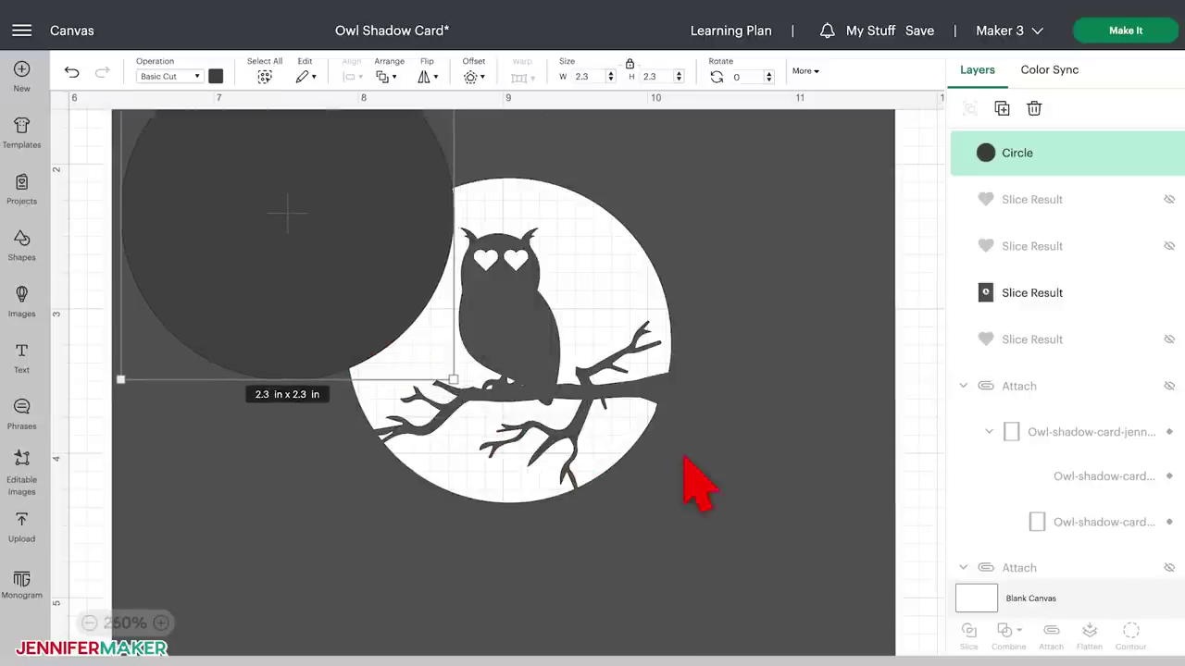
- Weld the circle into the card layer to make the crescent moon
scroll(703, 455, up, 1)
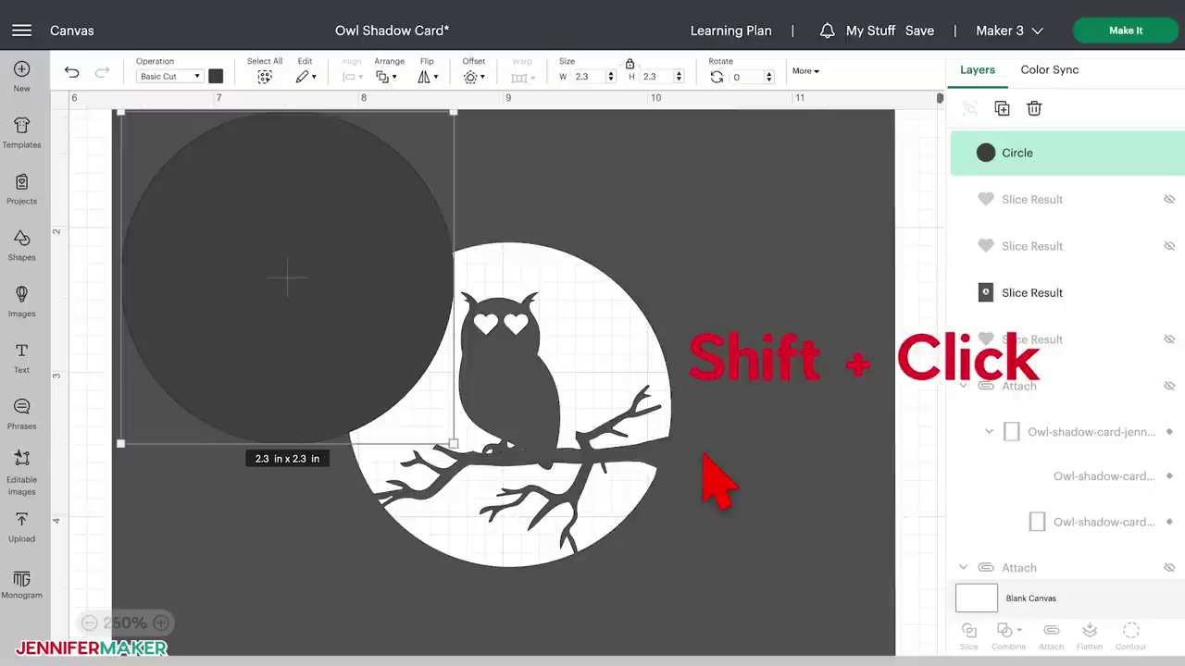
shift+click(1016, 305)
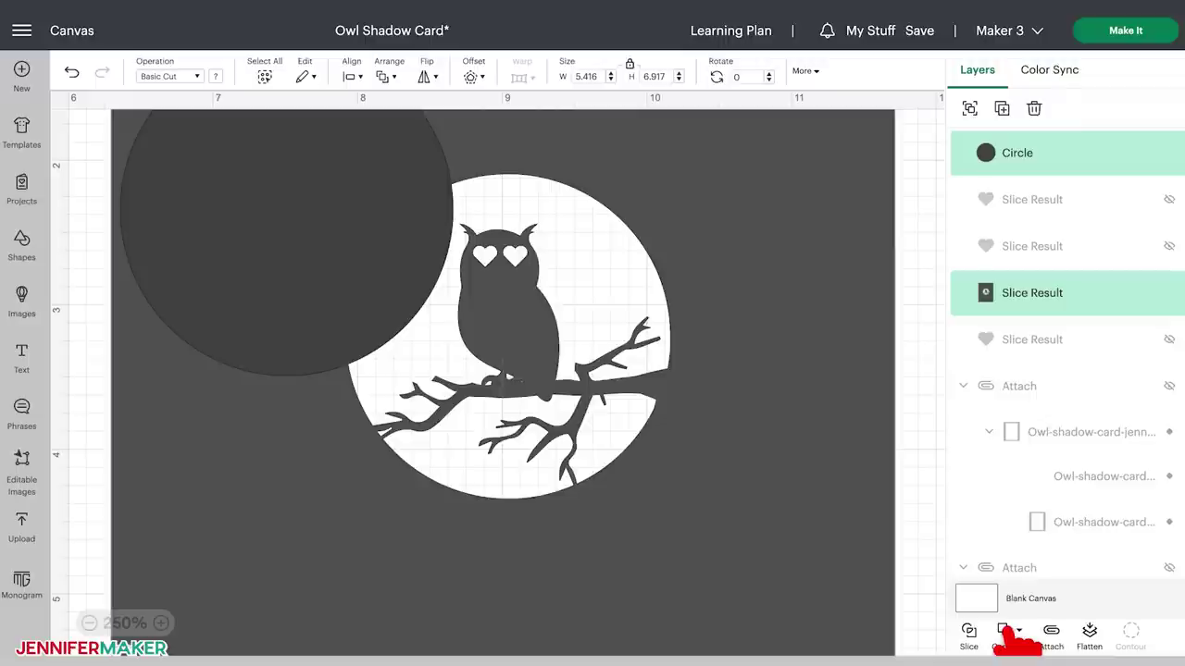
click(1006, 631)
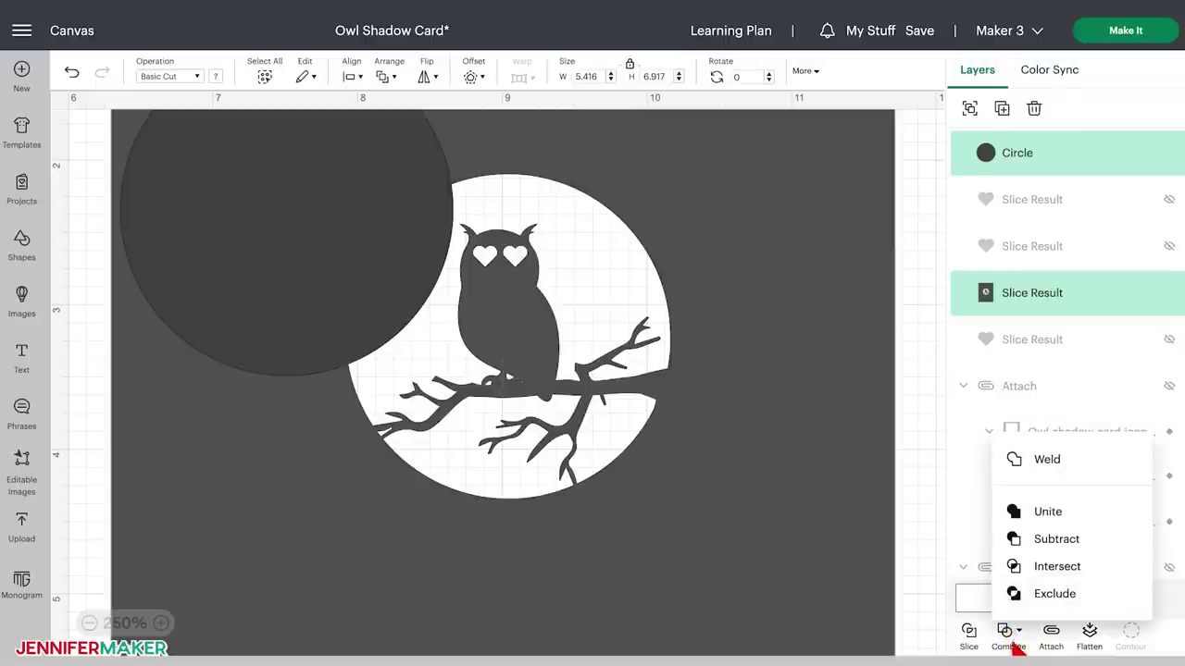
click(1040, 461)
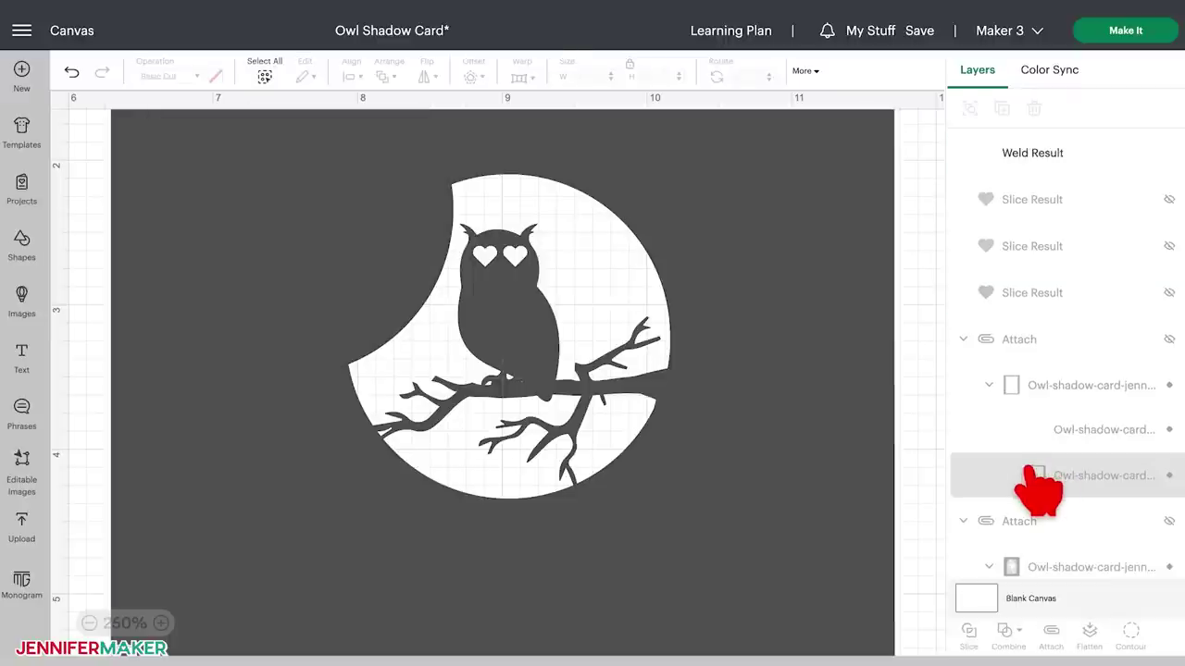
scroll(856, 499, up, 2)
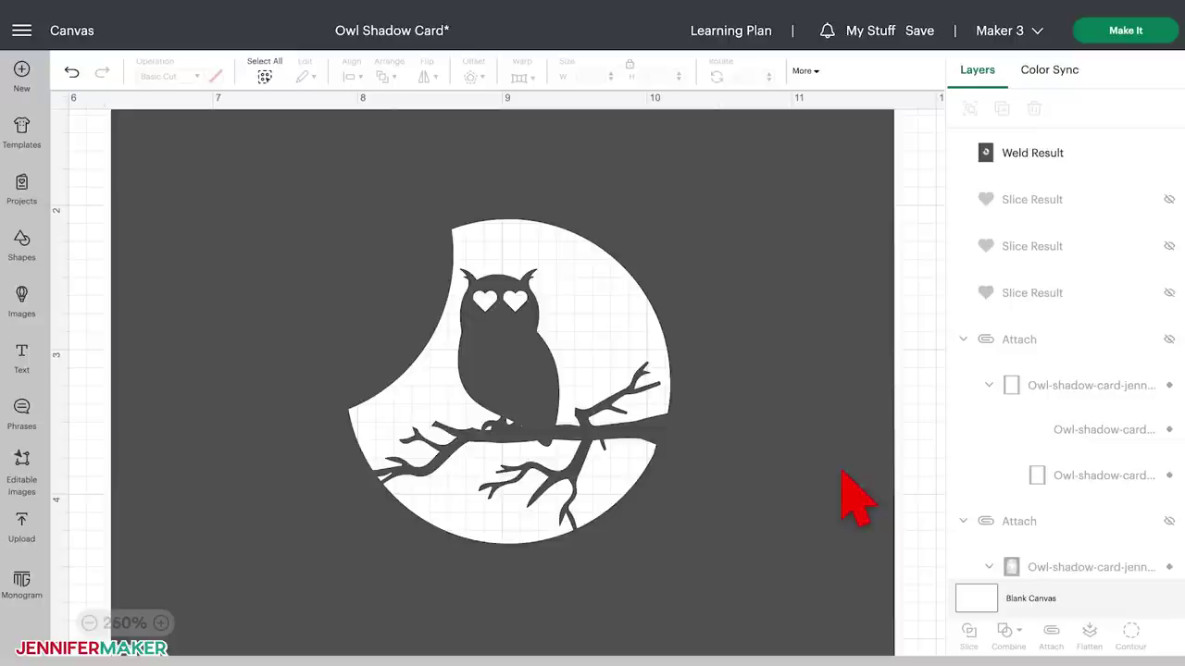
- Zoom out to 125% to see the whole welded card
drag(762, 466, 782, 479)
click(88, 623)
click(88, 623)
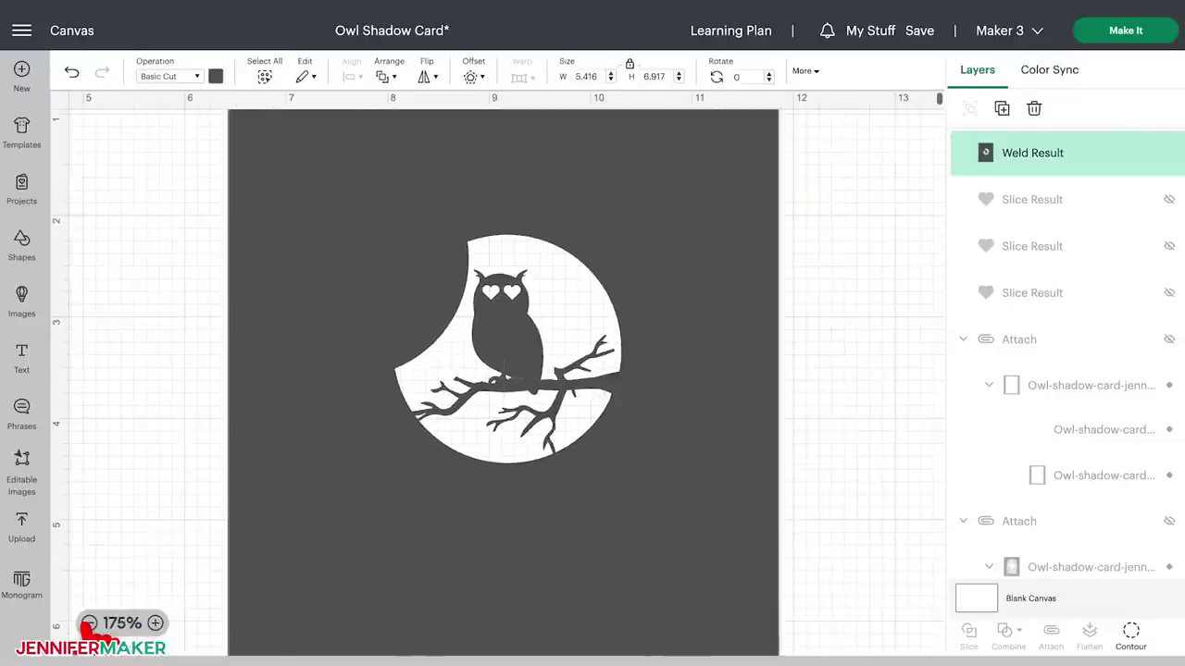
click(88, 623)
click(89, 623)
- Undo the card moves and the weld, then redo the weld to restore the crescent moon
drag(577, 555, 595, 548)
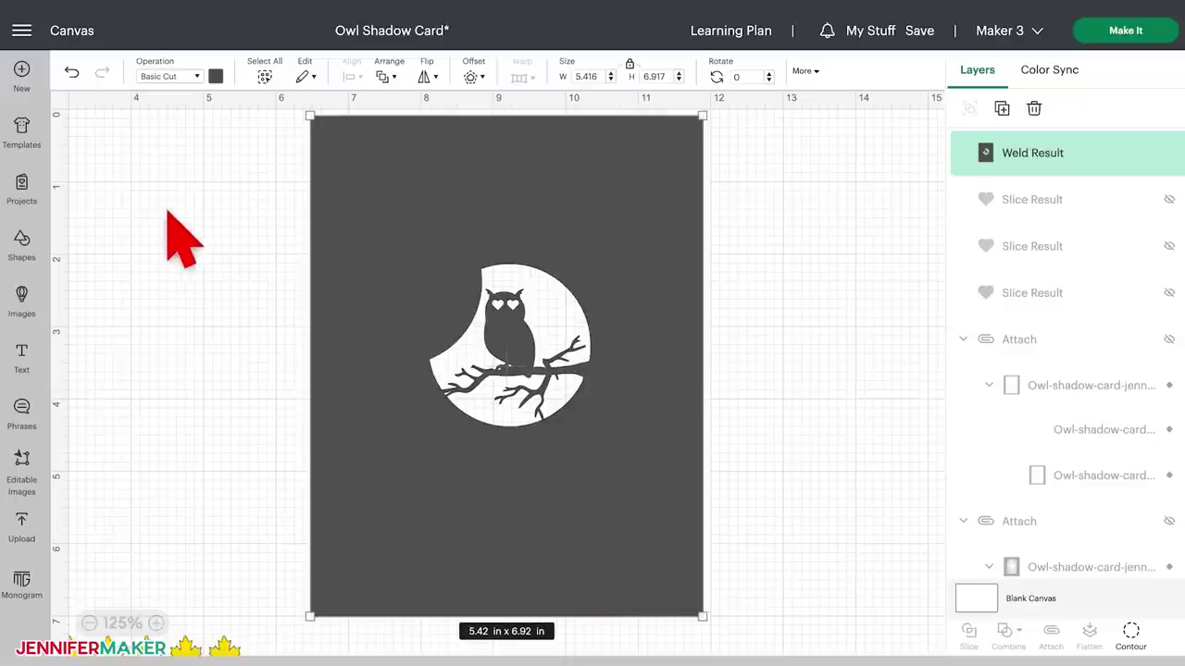
click(71, 73)
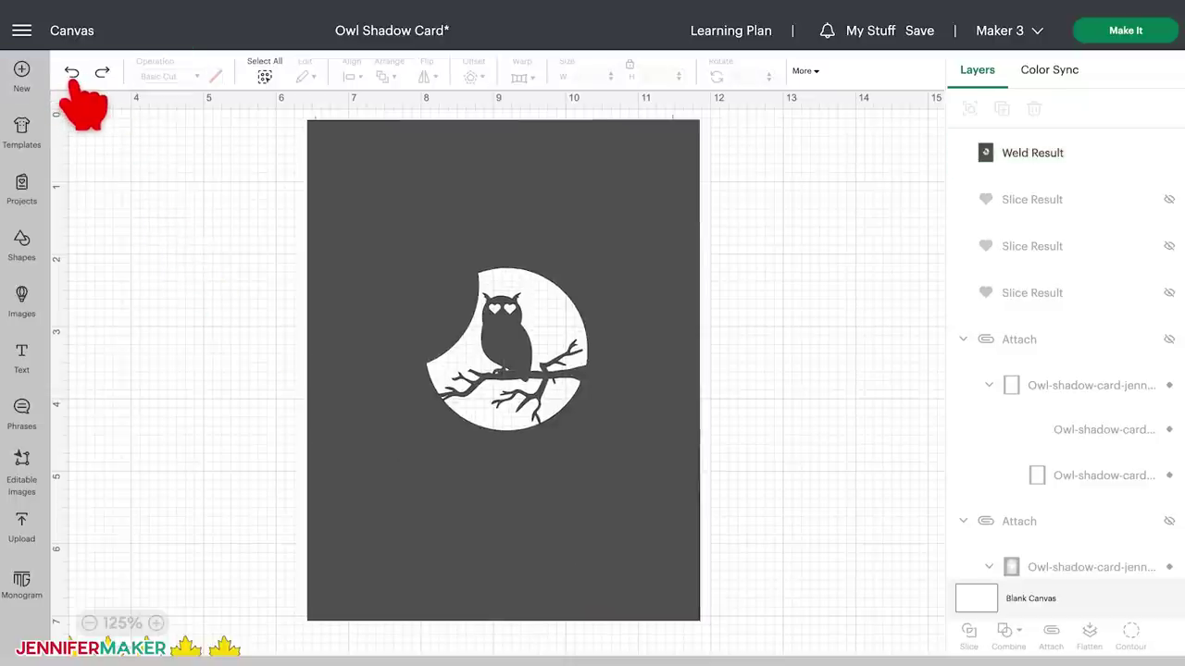
click(71, 73)
click(71, 74)
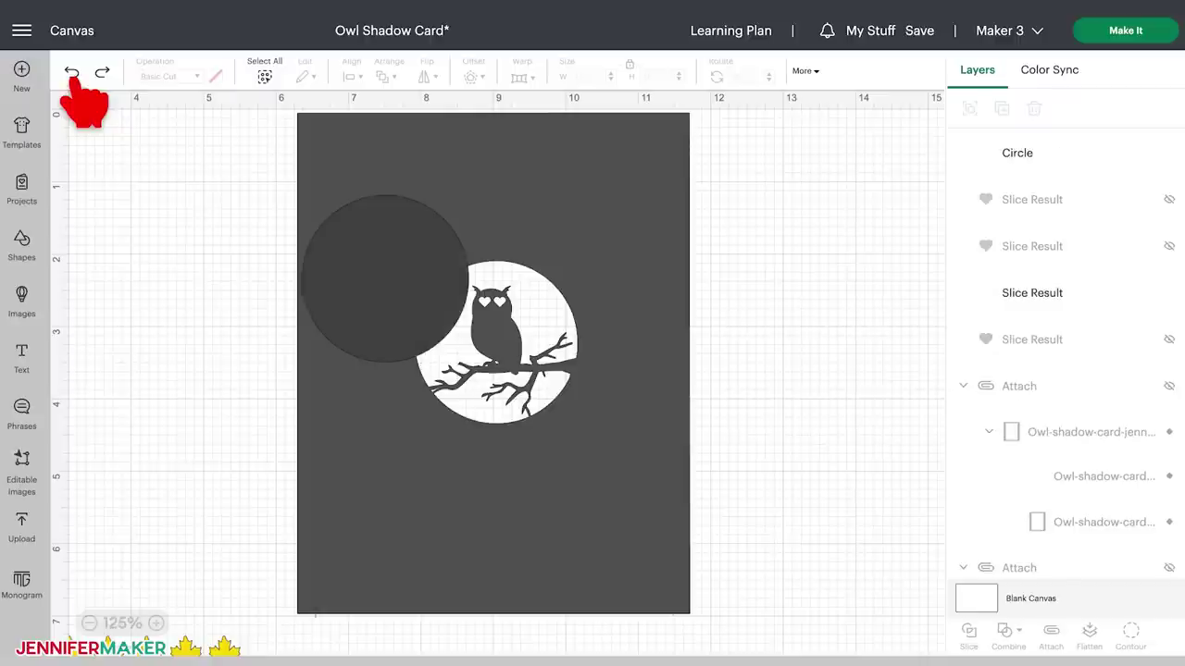
click(101, 73)
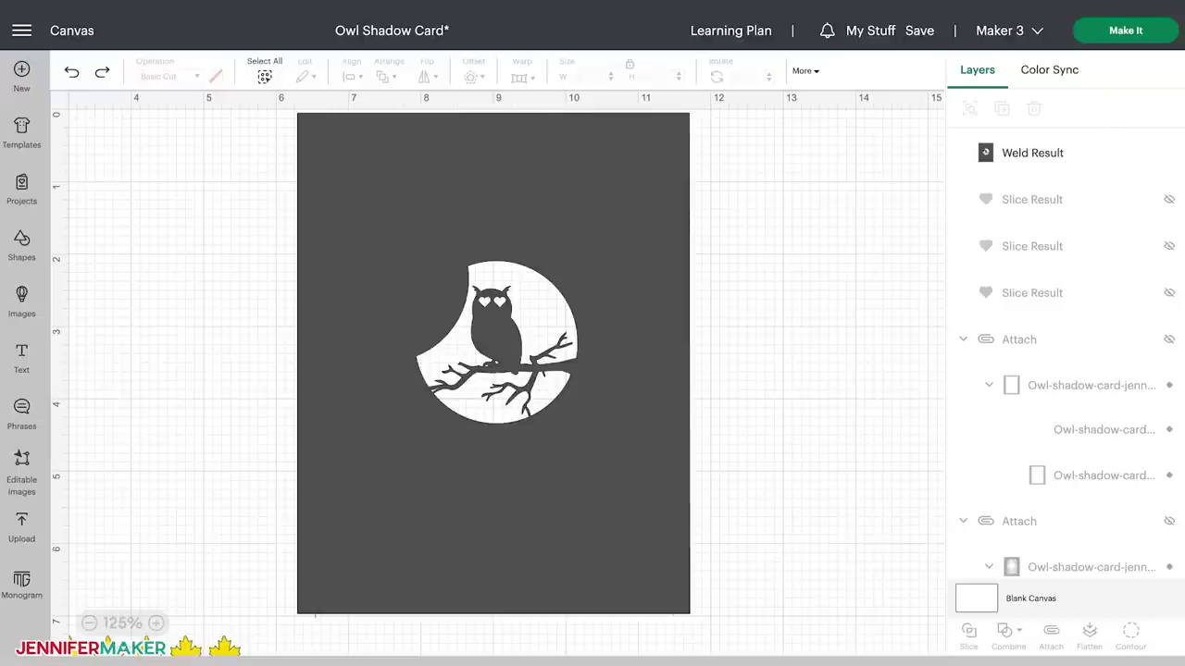
- Save the Owl Shadow Card project
click(922, 33)
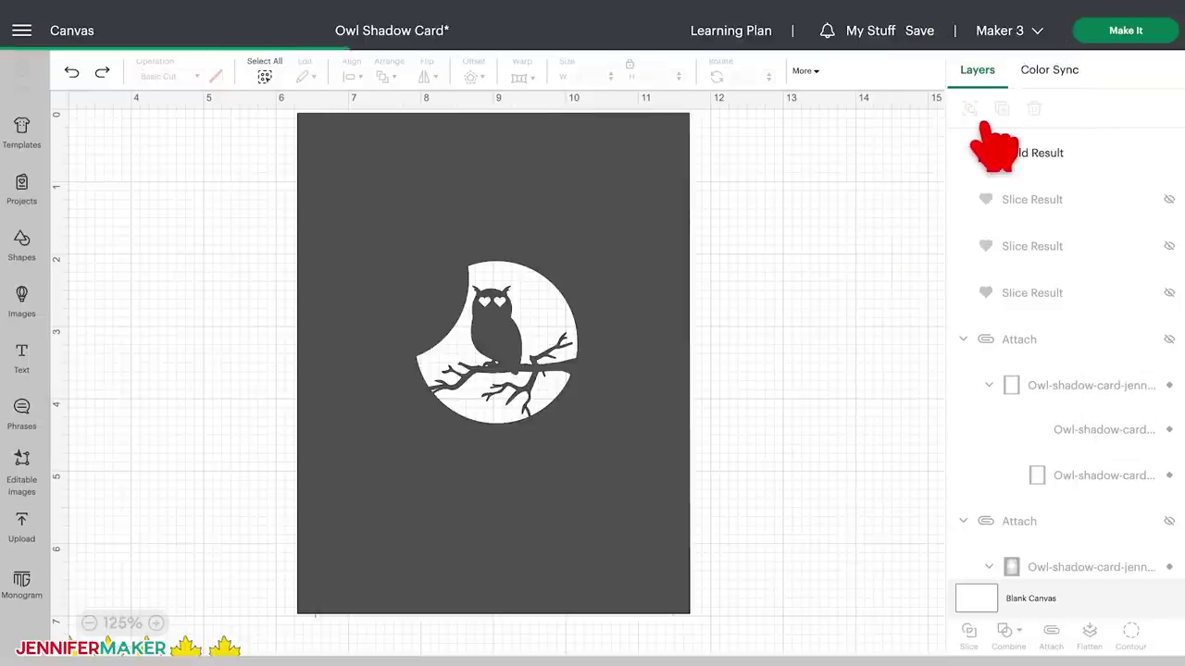